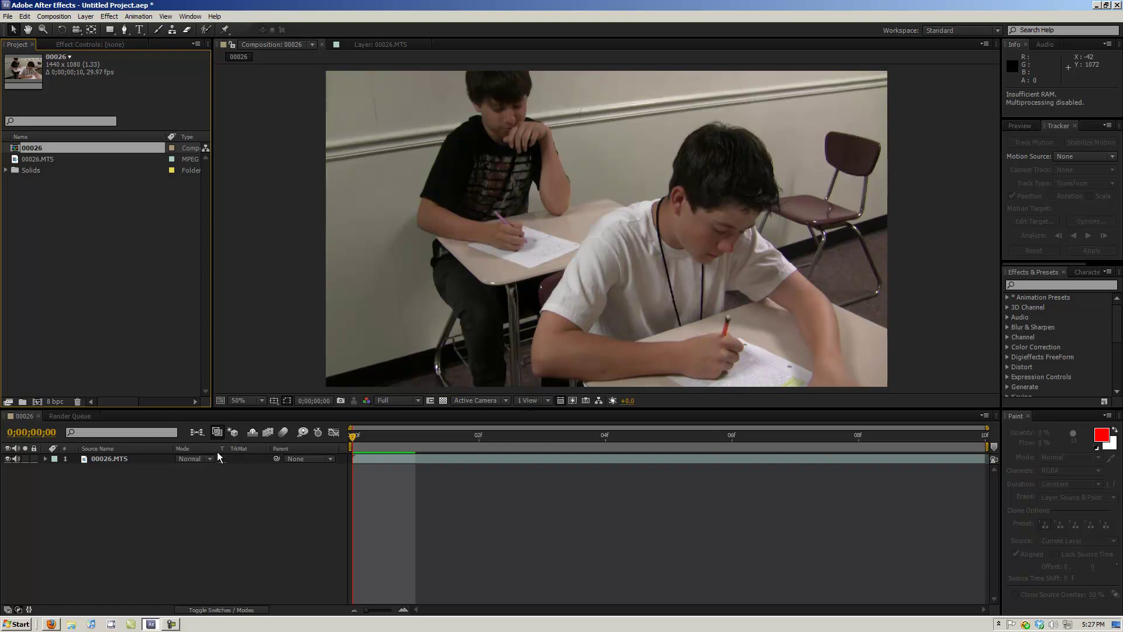
Build a new 00026 2 composition from 00026.MTS and close the old 00026 timeline
left_click(38, 416)
left_click_drag(28, 158, 36, 403)
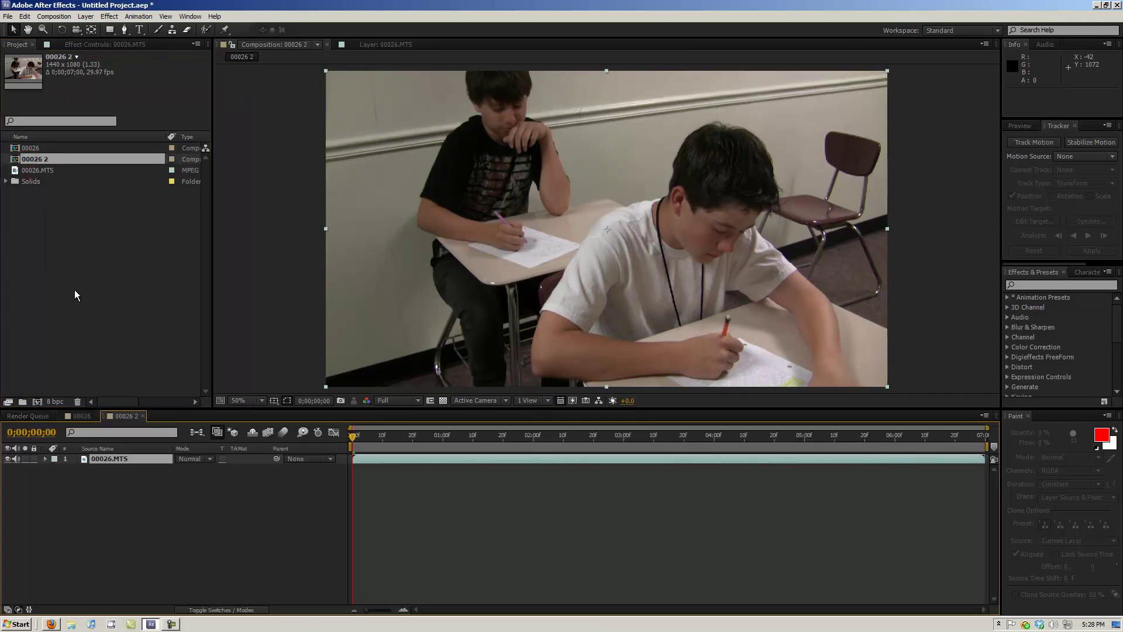
left_click(94, 416)
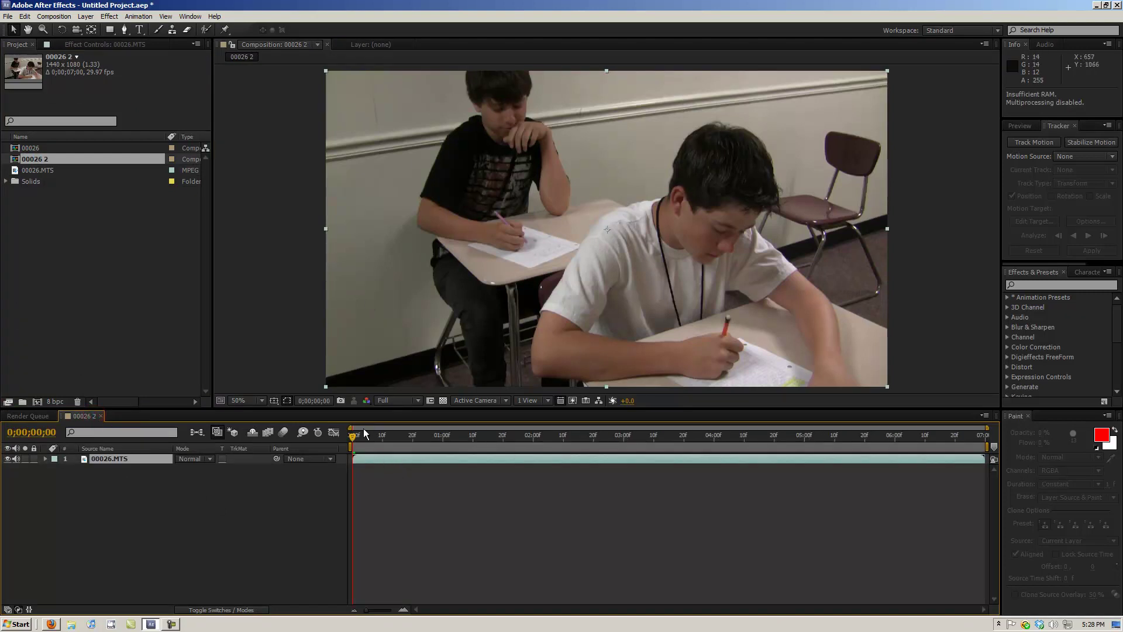
Trim the 00026 2 comp to a work area ending at 0;00;02;00, about 2 seconds
left_click_drag(363, 439, 533, 446)
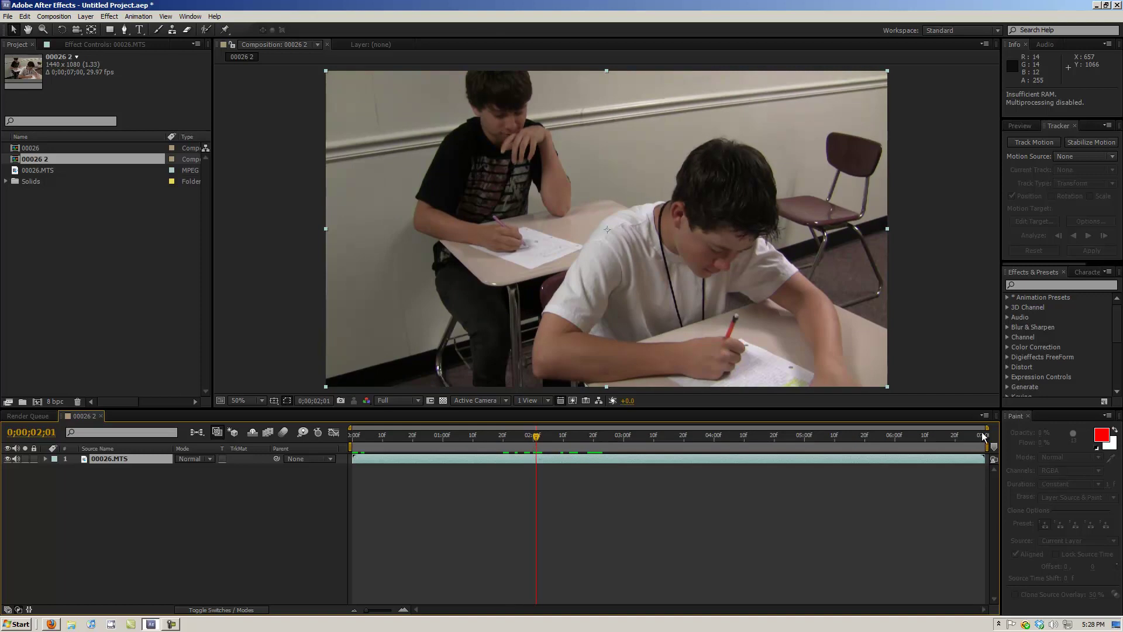
left_click_drag(990, 450, 536, 449)
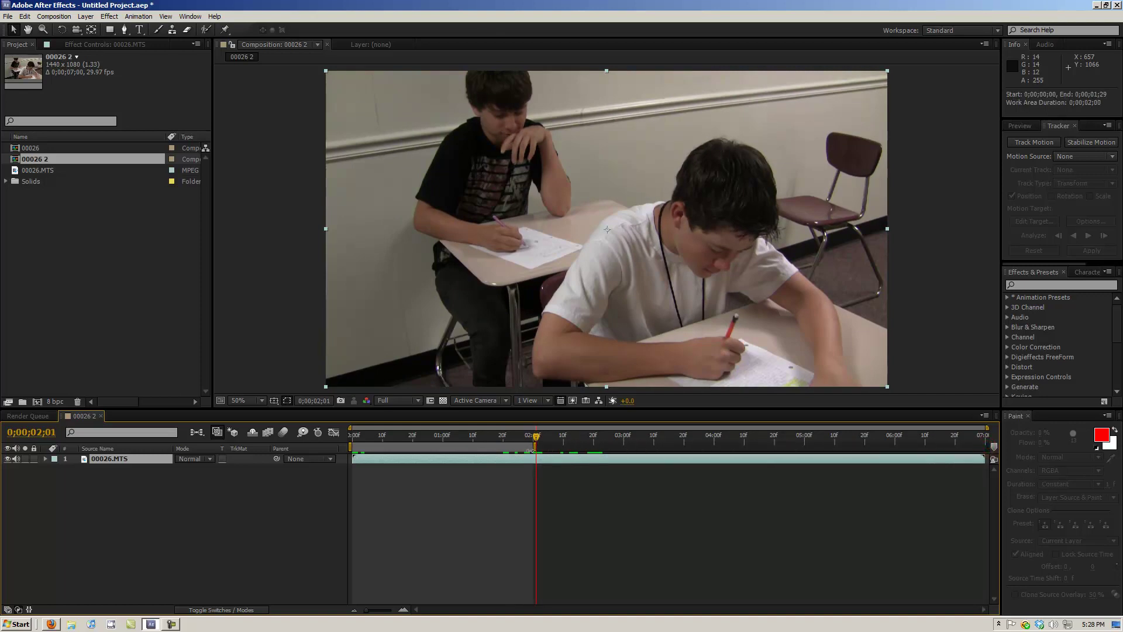
right_click(469, 452)
left_click(482, 474)
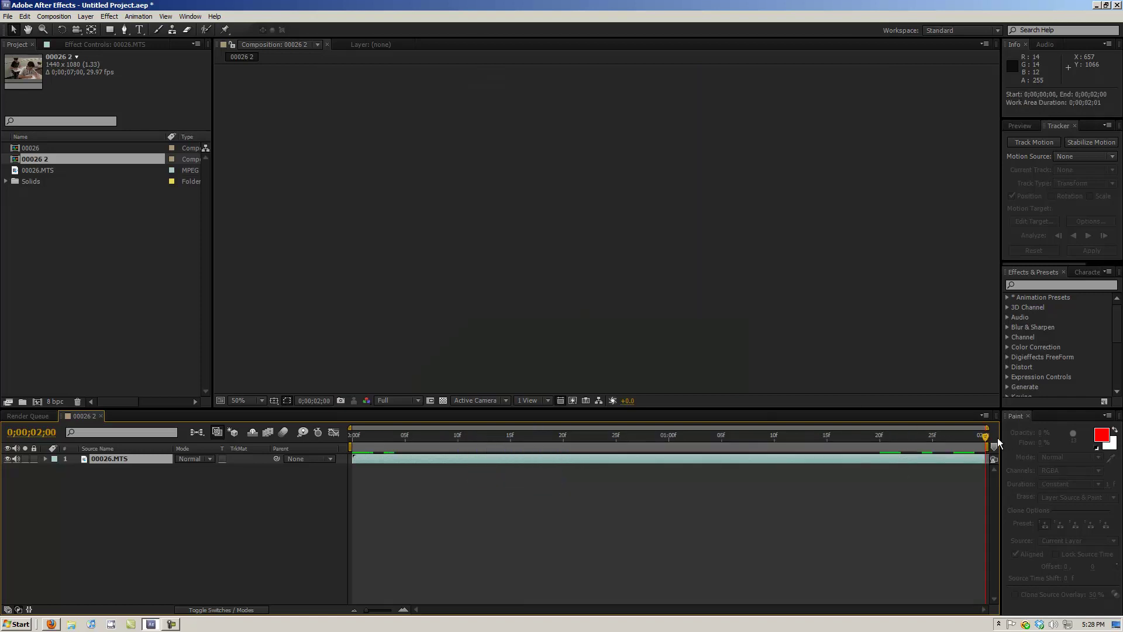
left_click_drag(988, 436, 827, 436)
left_click_drag(587, 434, 353, 437)
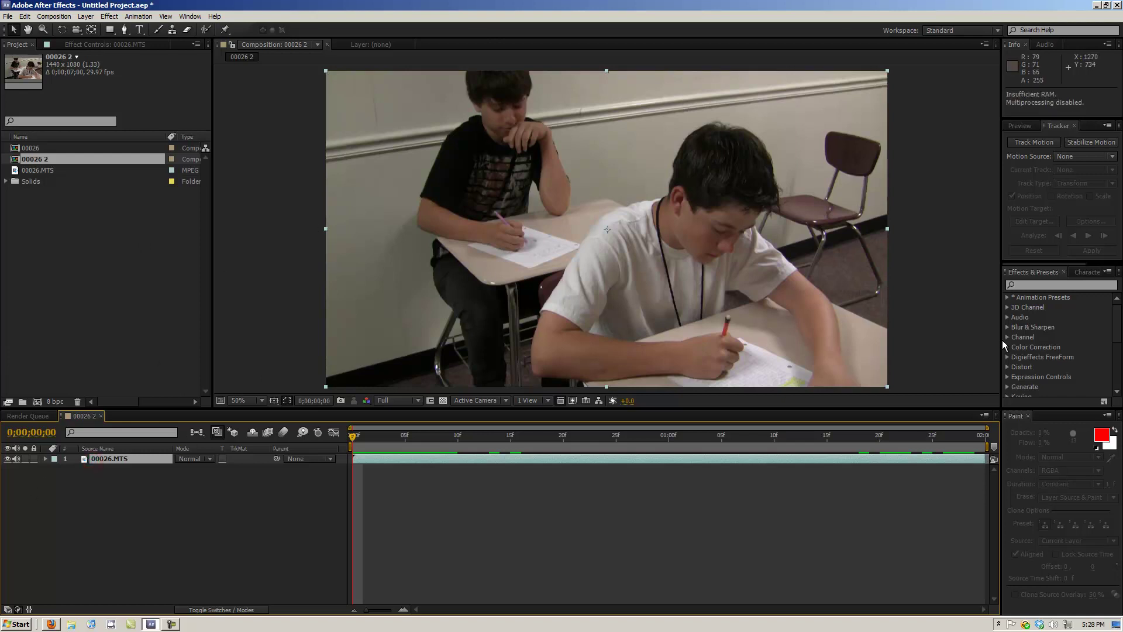
Set up Track Point 1 on the seated boy's face with 00026.MTS as motion source
left_click(1034, 142)
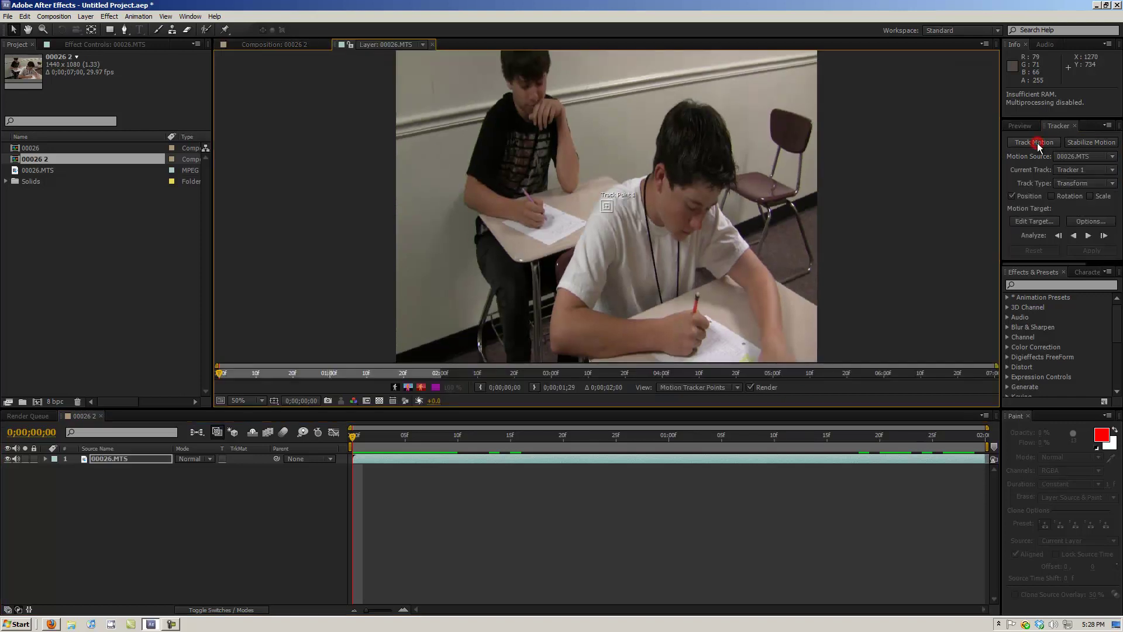
left_click(1079, 157)
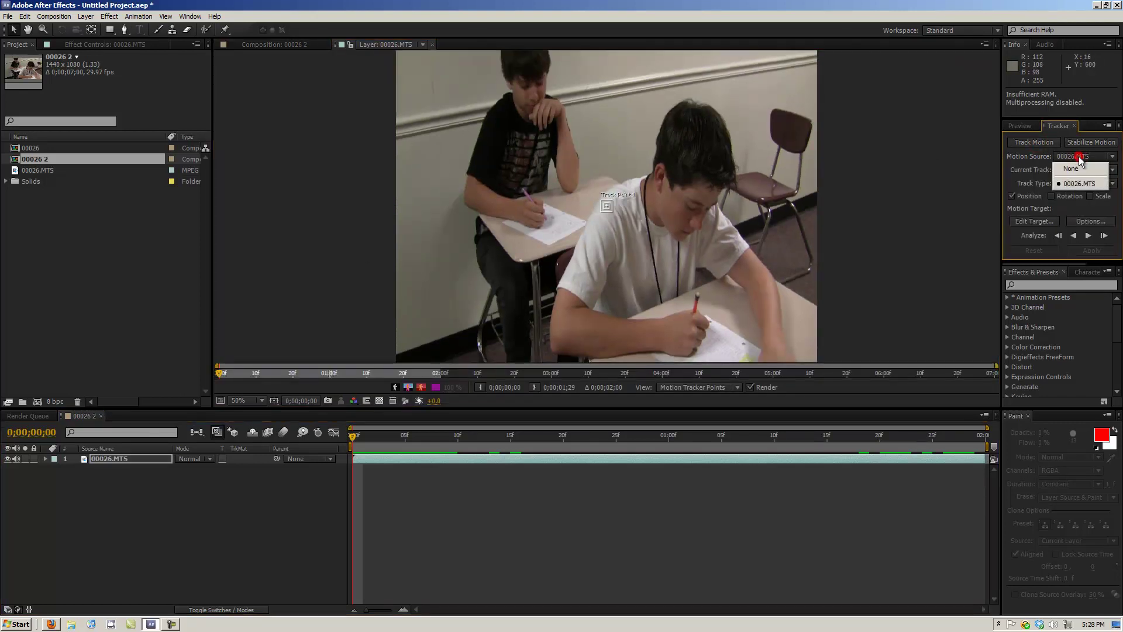
left_click(1075, 185)
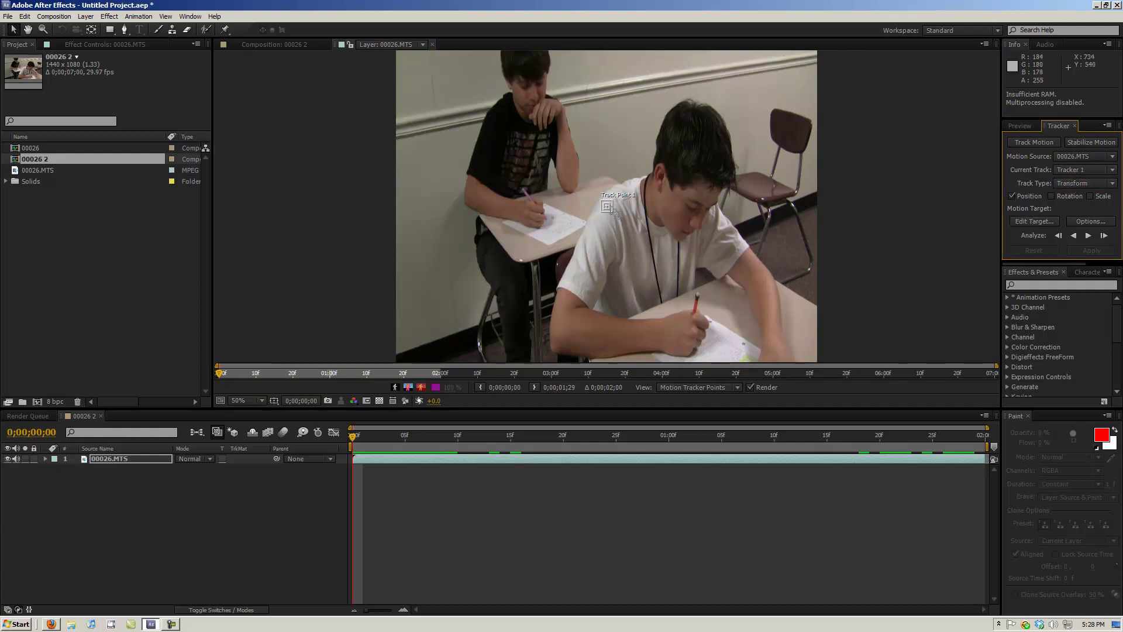
left_click_drag(610, 208, 531, 96)
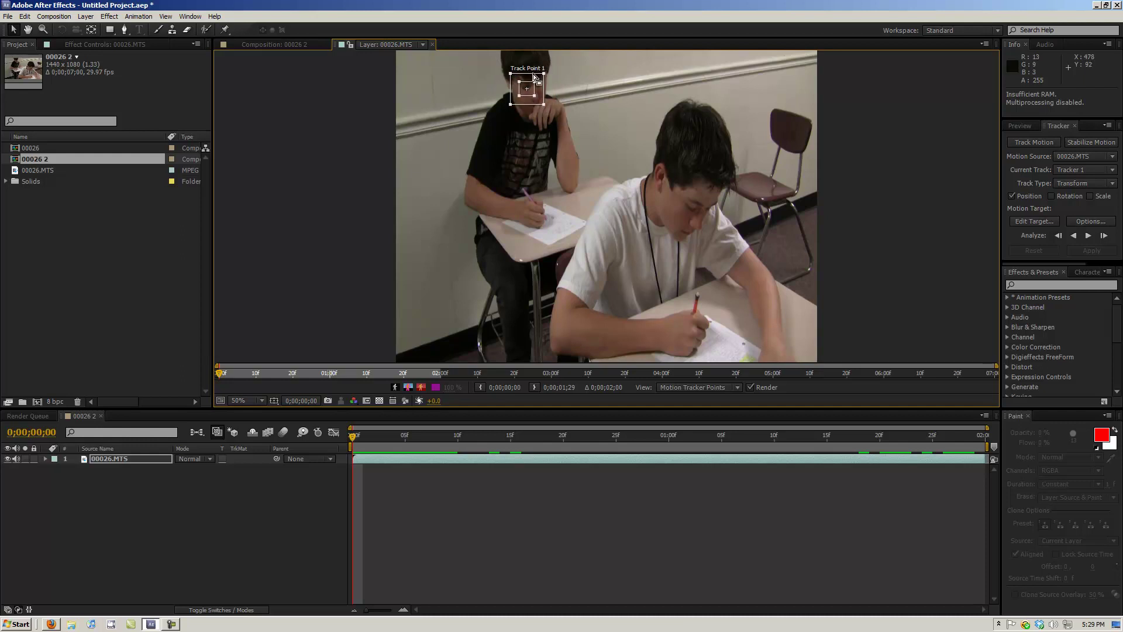
left_click_drag(535, 96, 550, 115)
Analyze the face track forward and scrub back to check the result
left_click(1088, 236)
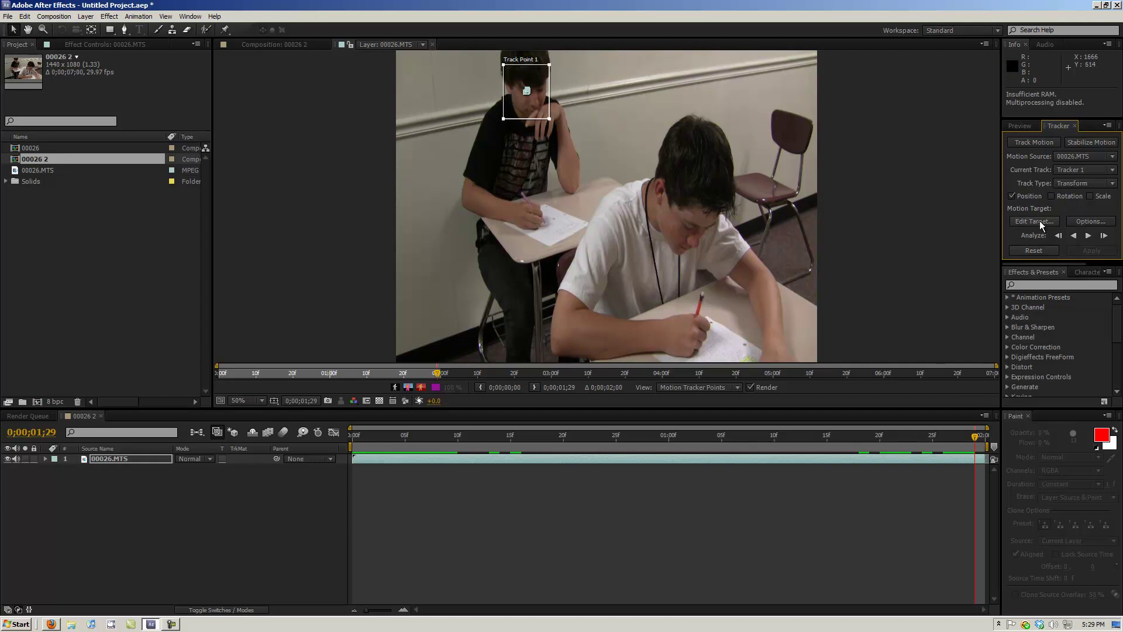
left_click_drag(975, 439, 395, 436)
left_click_drag(843, 436, 353, 435)
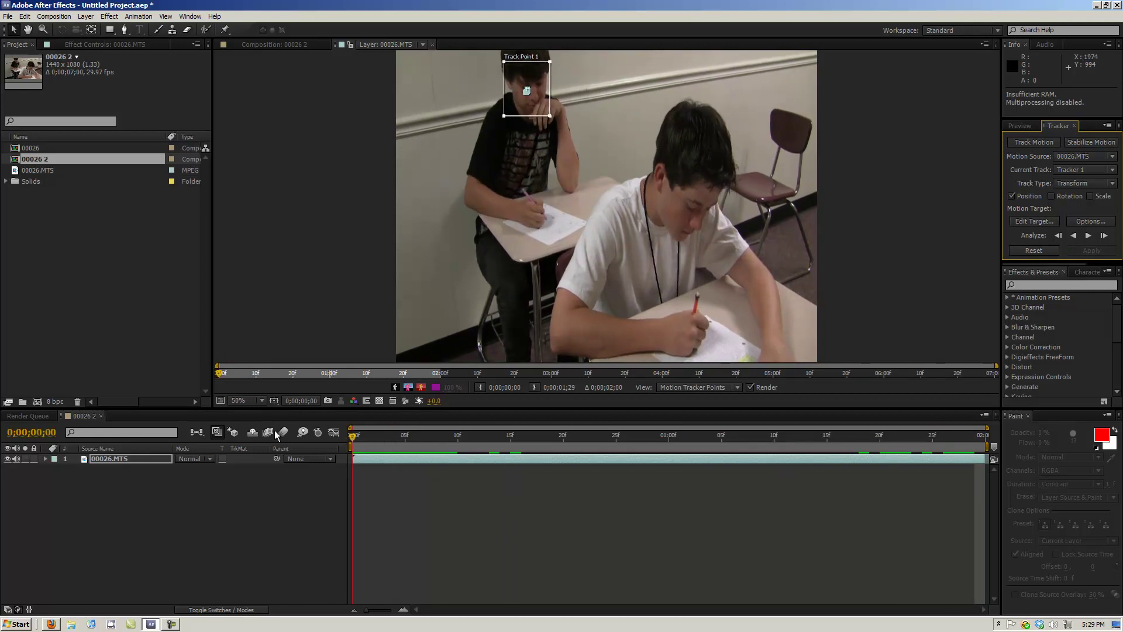
Add a new adjustment layer to the composition
left_click(86, 16)
mouse_move(99, 28)
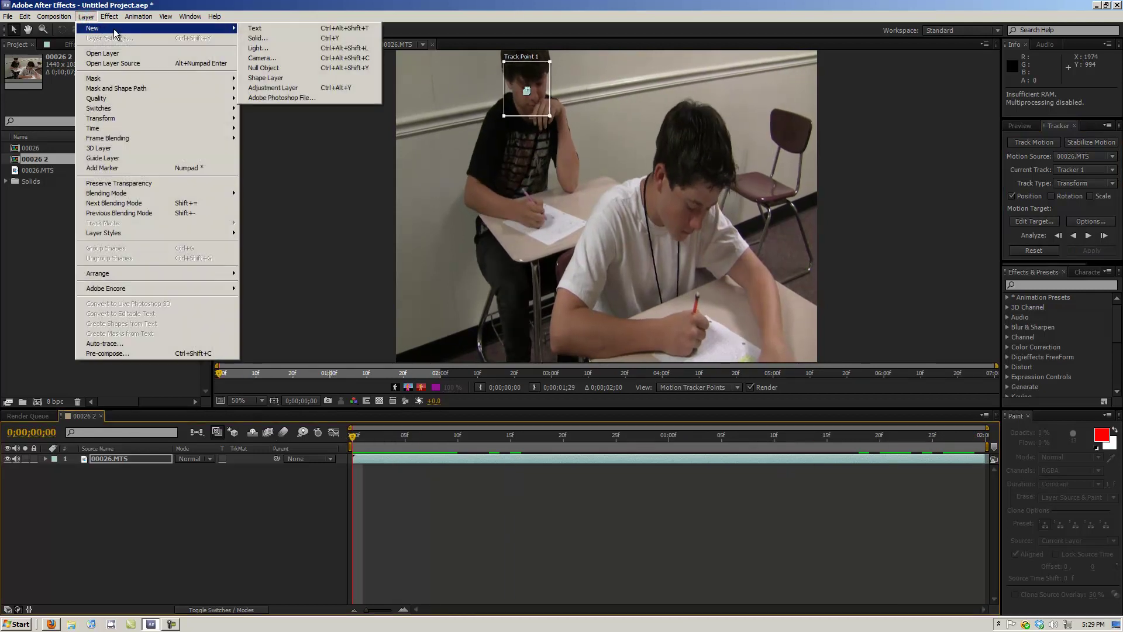
left_click(291, 91)
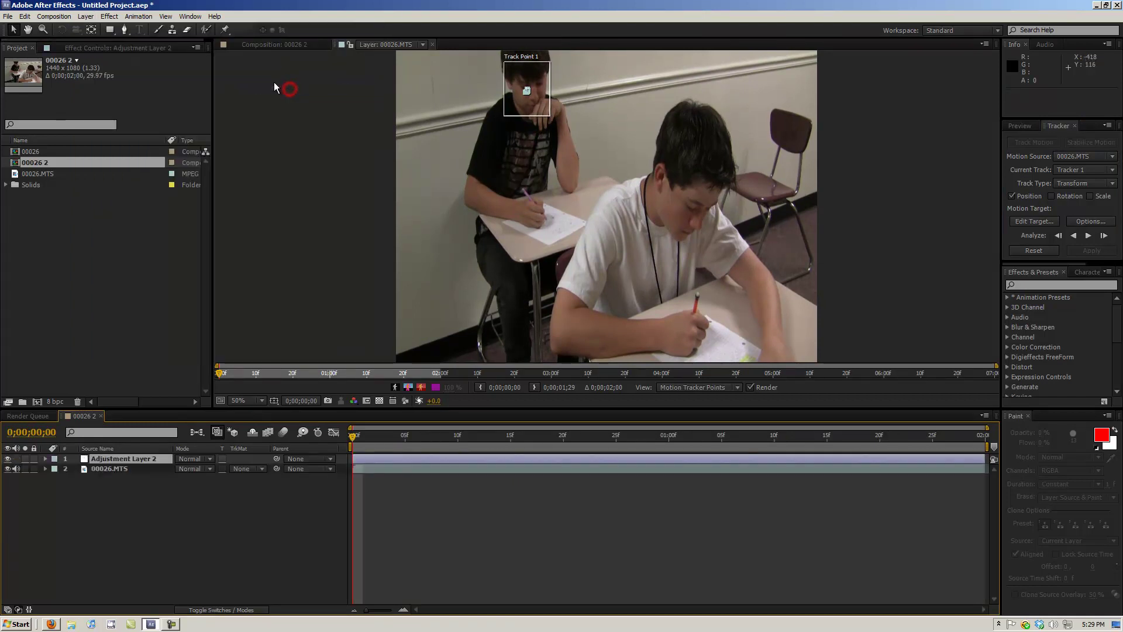
Apply the face track's X and Y motion to Adjustment Layer 2
left_click(128, 469)
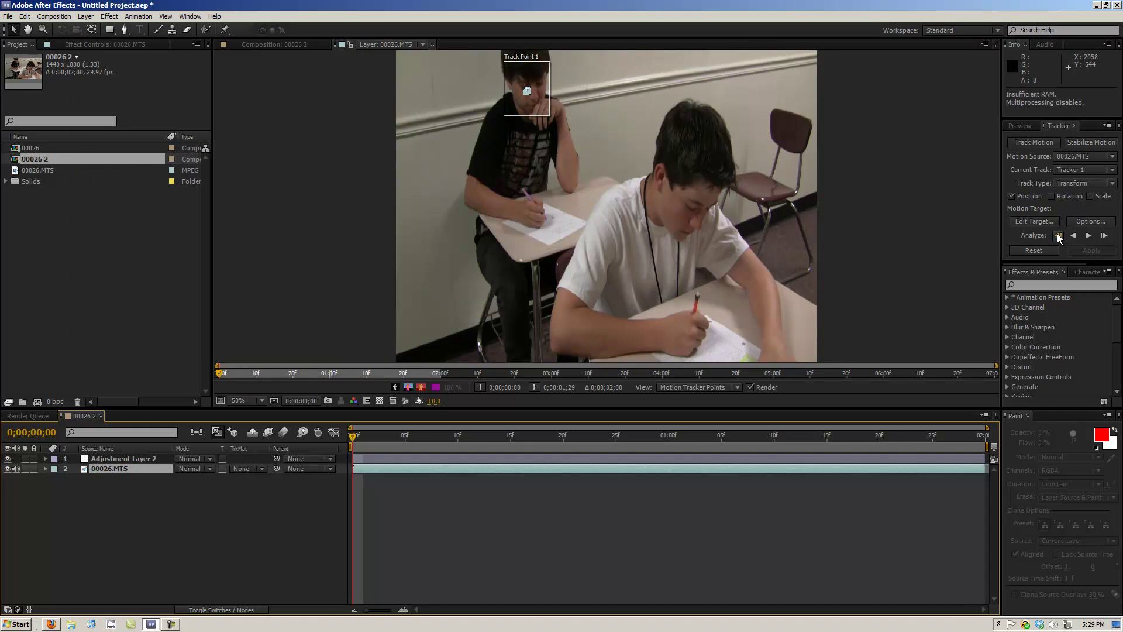
left_click(1036, 220)
left_click(555, 299)
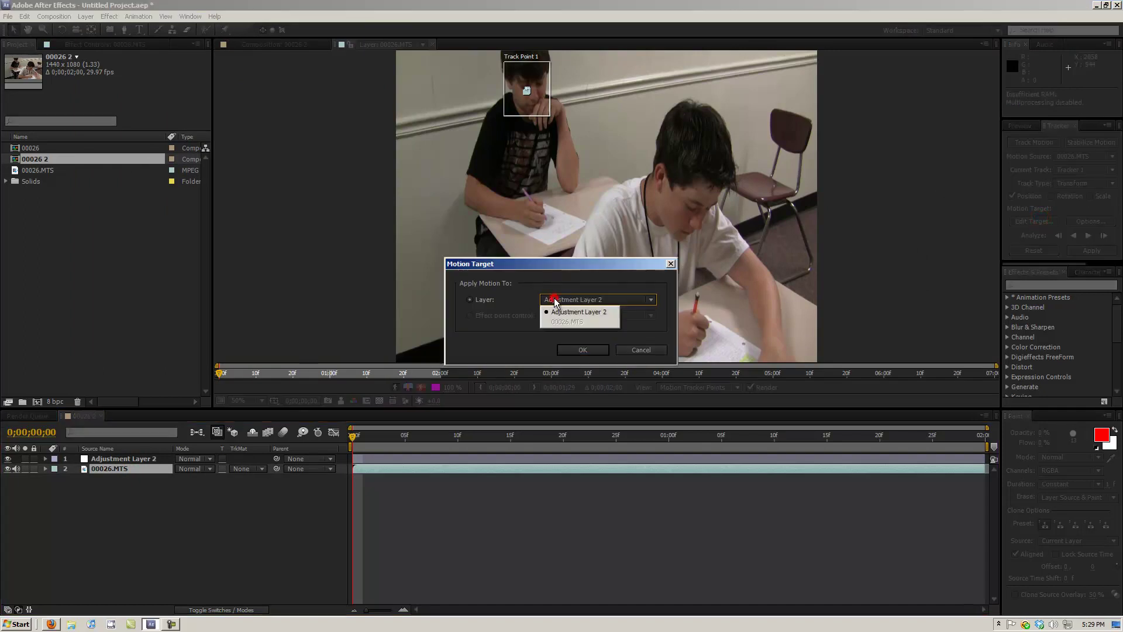
left_click(567, 312)
left_click(590, 350)
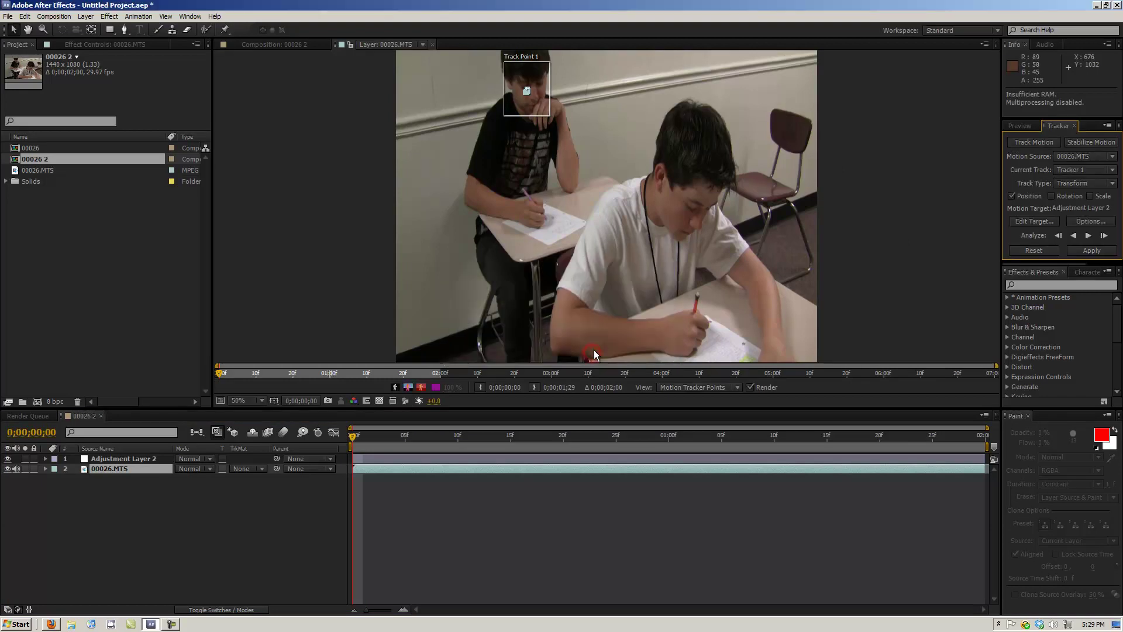
left_click(1104, 252)
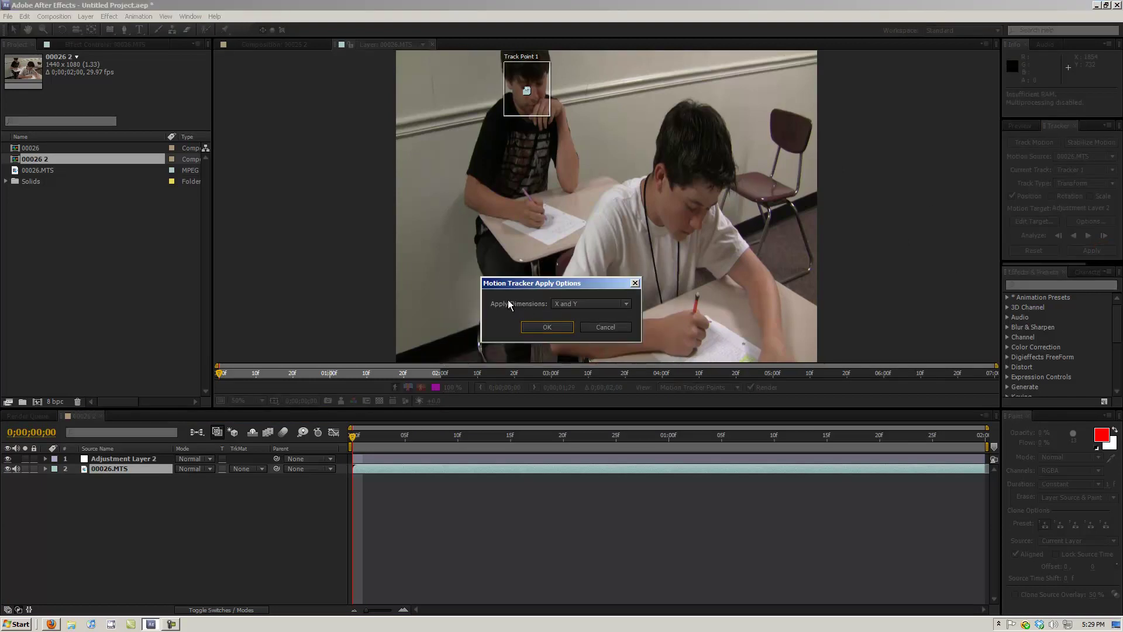
left_click(555, 330)
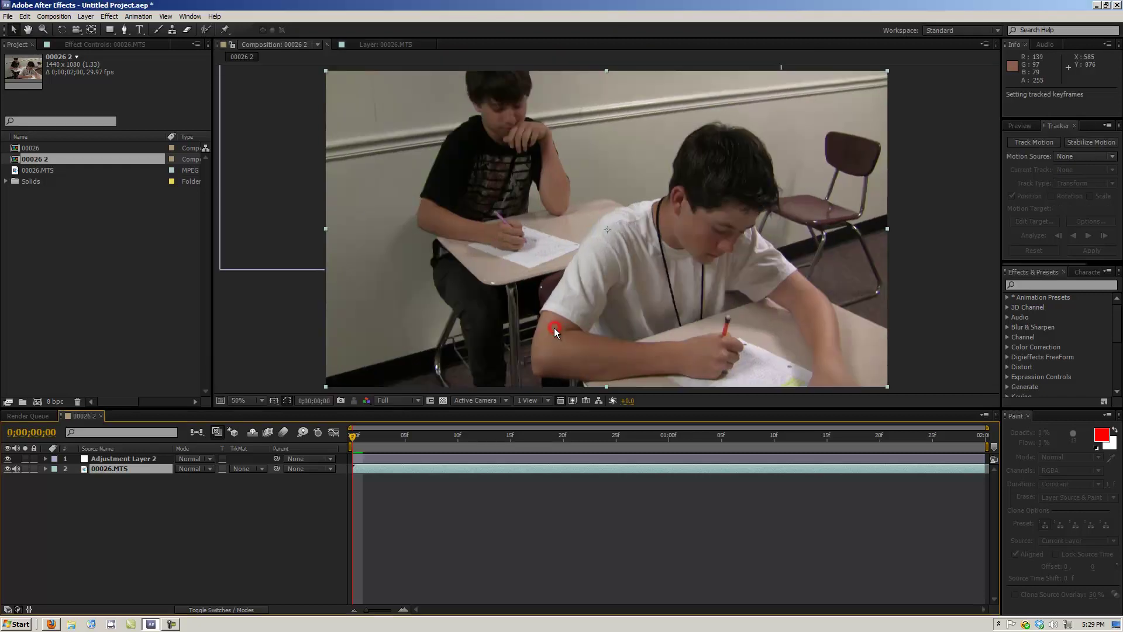
Preview Adjustment Layer 2 following the track and select it
left_click(354, 437)
left_click_drag(420, 440, 222, 460)
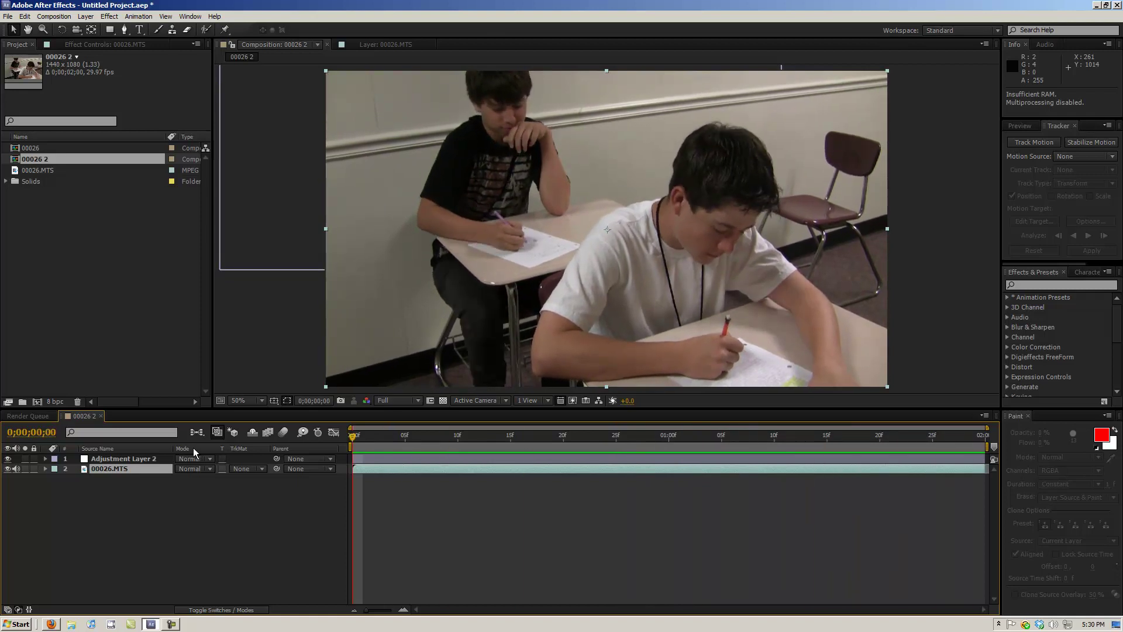
left_click(127, 461)
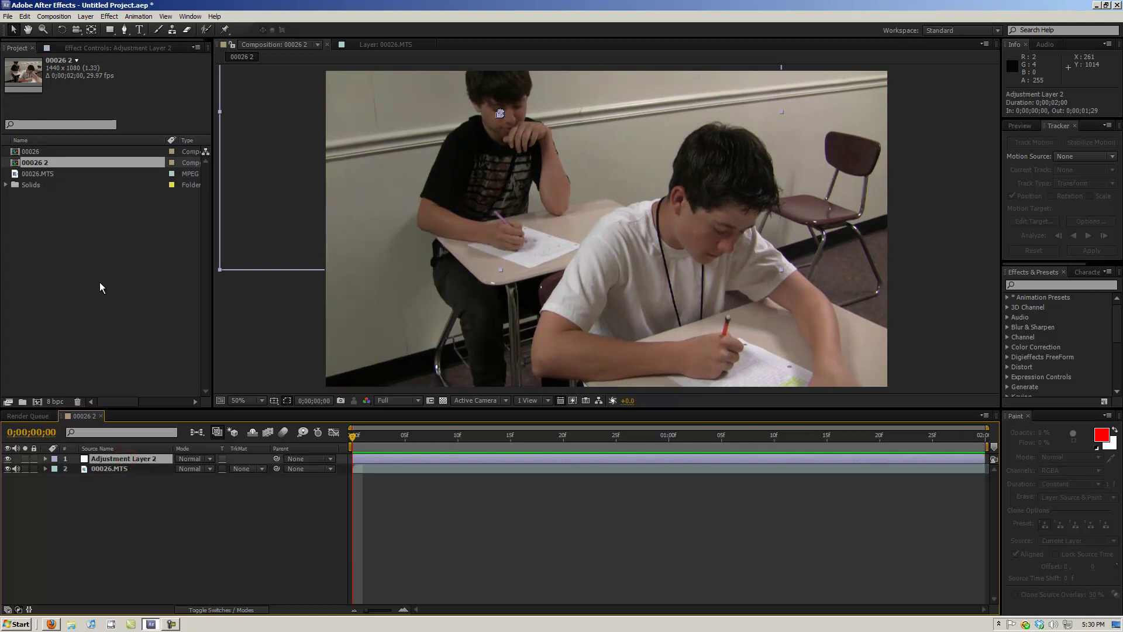
Draw a closed seven-point Pen mask around the background boy's face
left_click(124, 30)
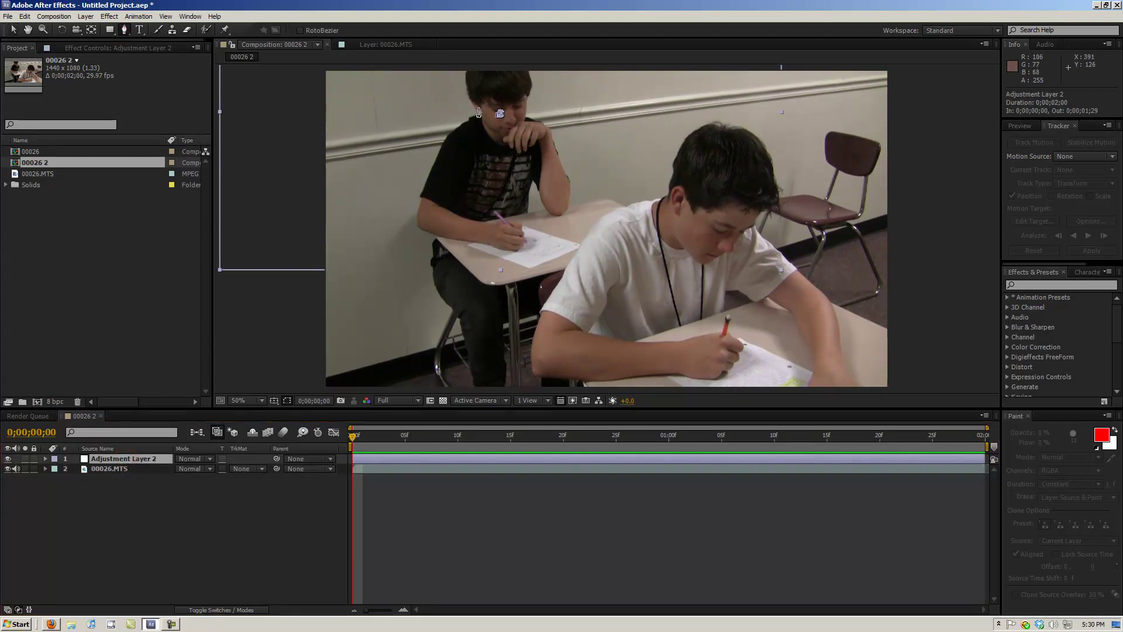
left_click(483, 101)
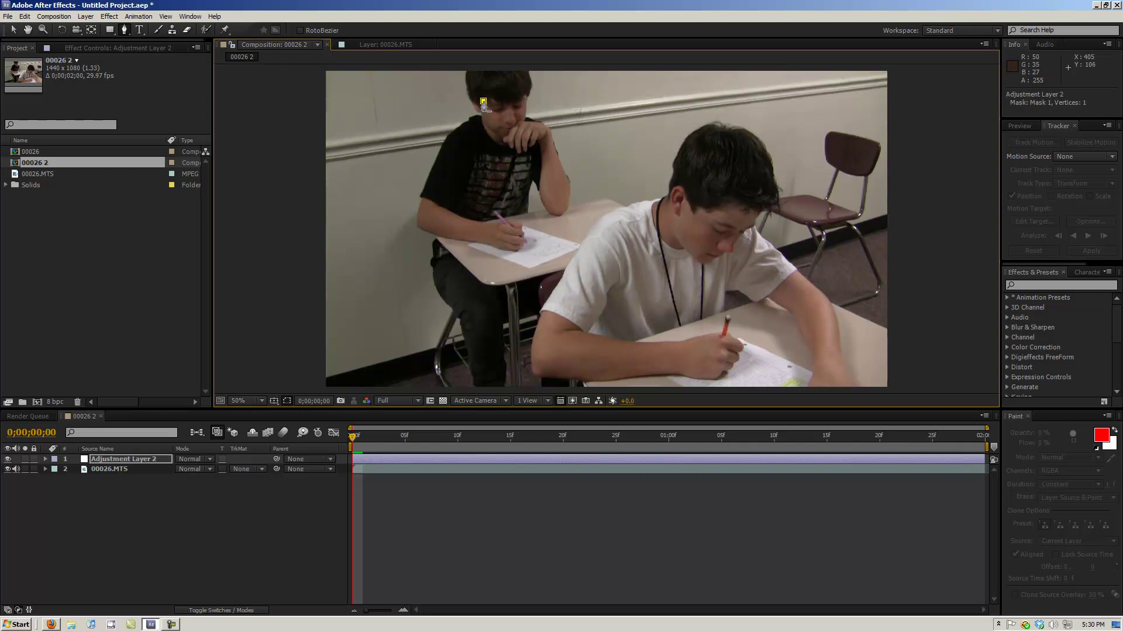
left_click(484, 124)
left_click(515, 130)
left_click(528, 120)
left_click(529, 101)
left_click(526, 94)
left_click(483, 102)
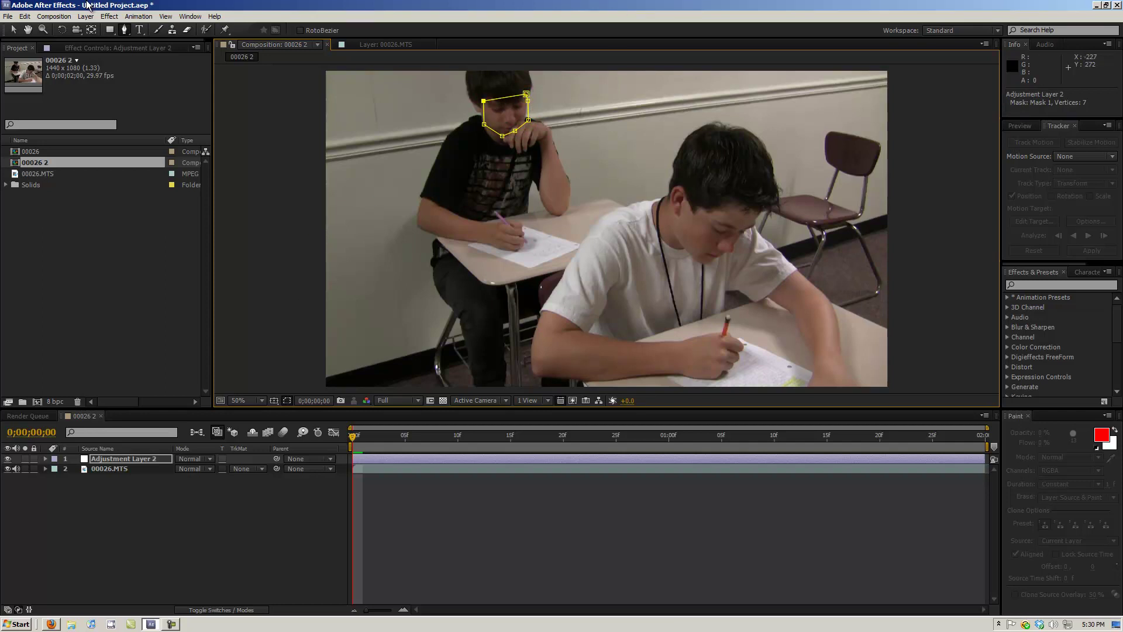
Add a Box Blur with Blur Radius 23.0 to the adjustment layer
left_click(110, 16)
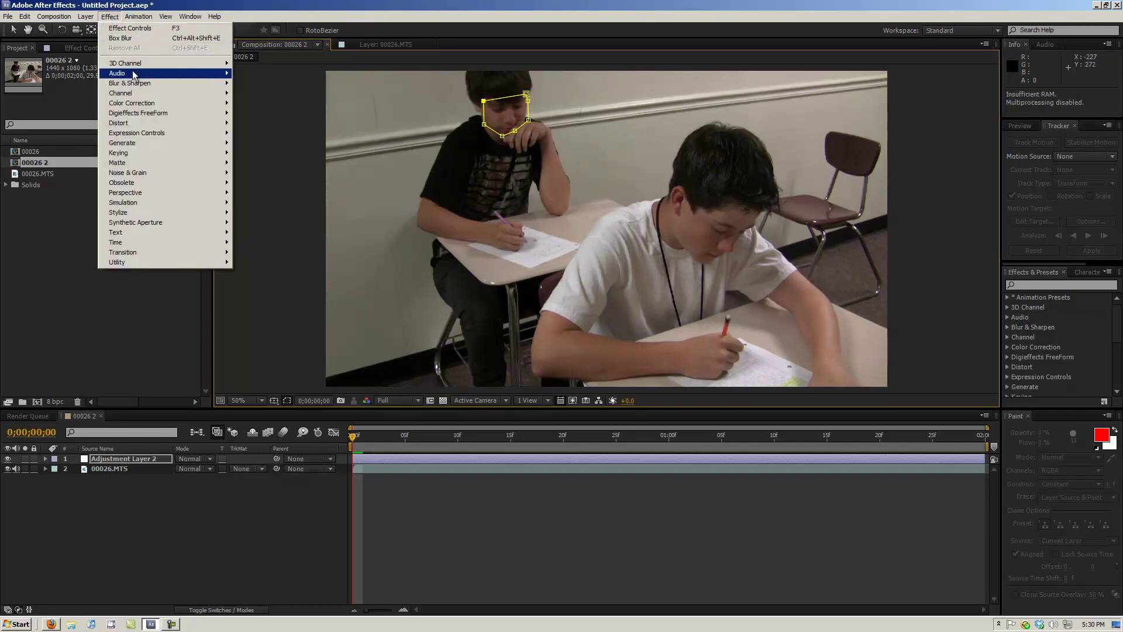
mouse_move(138, 86)
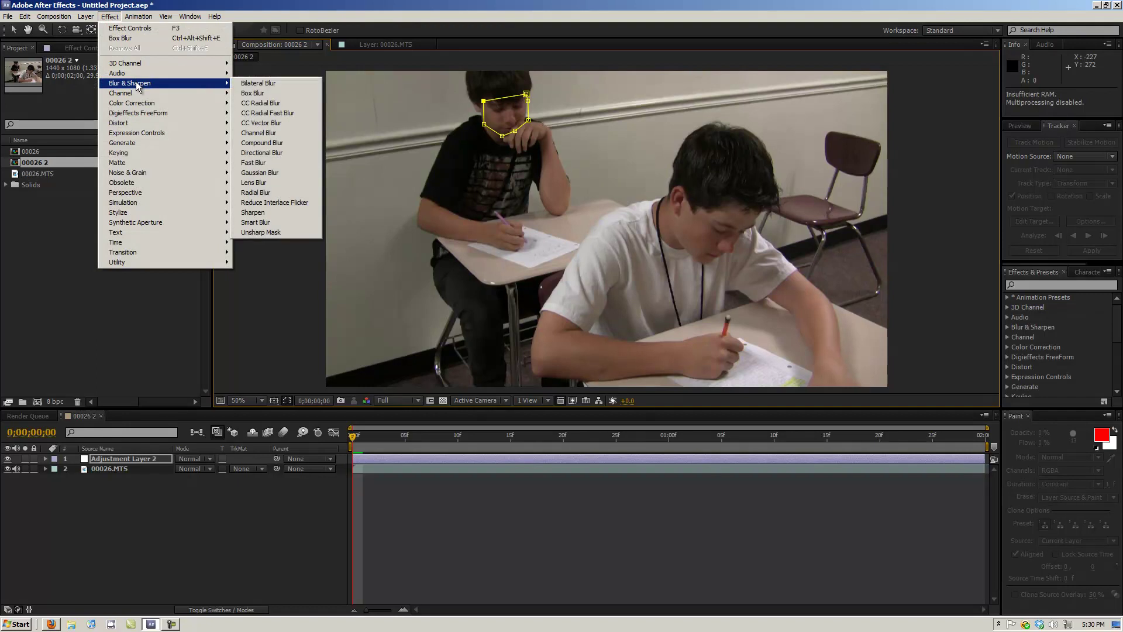
left_click(253, 94)
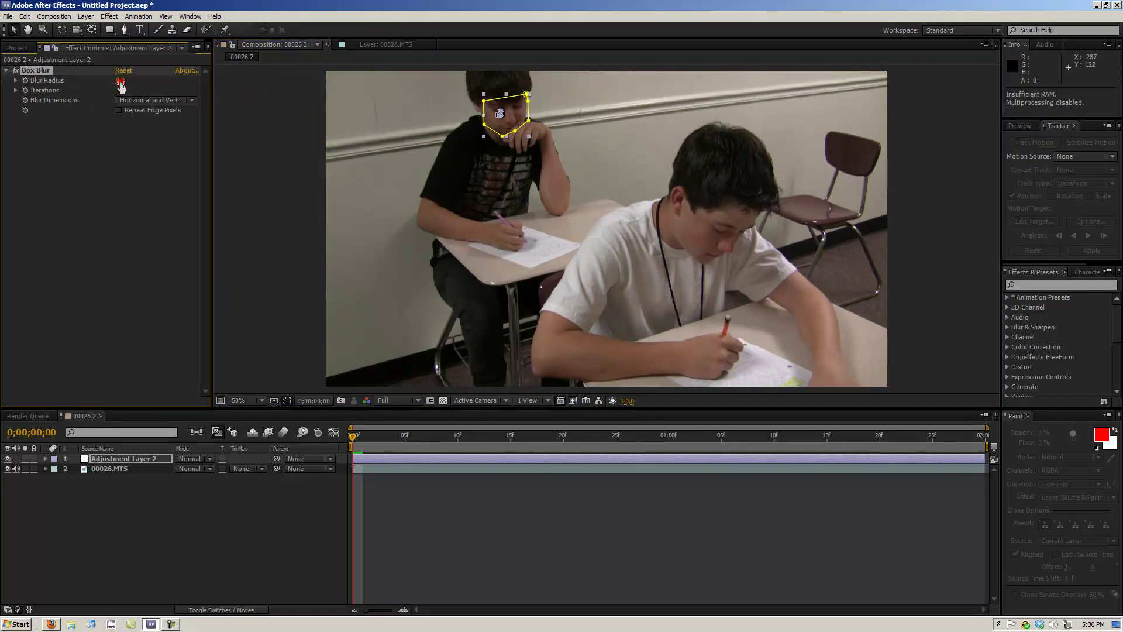
left_click_drag(124, 86, 163, 86)
left_click_drag(370, 436, 297, 435)
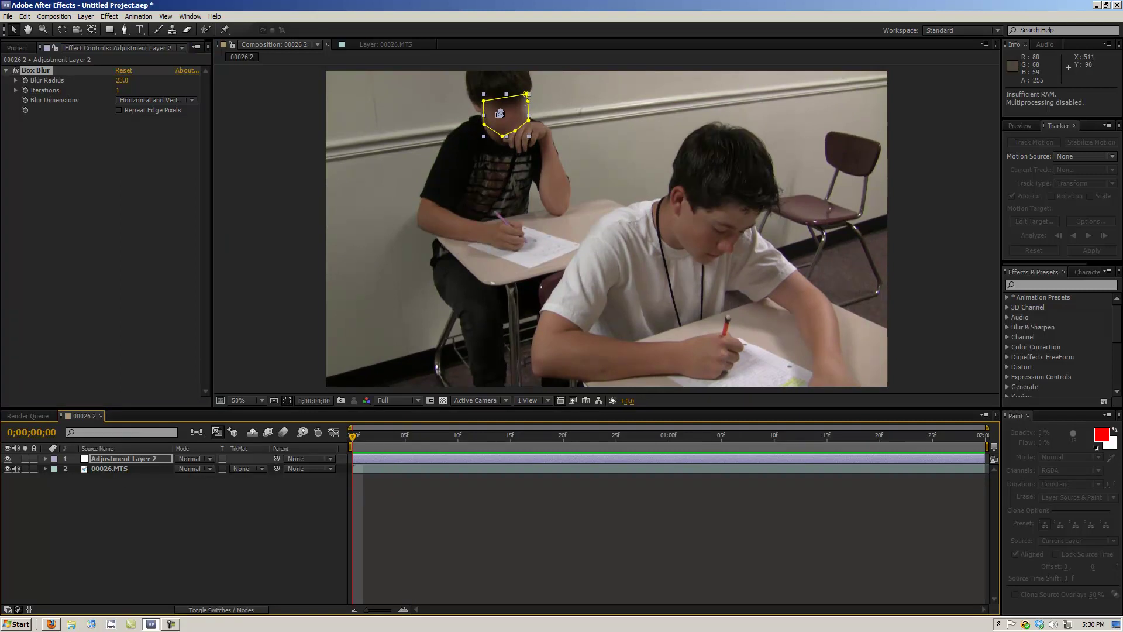
Drag the mask's upper-right vertices down toward the boy's mouth
left_click_drag(527, 94, 519, 95)
left_click(528, 103)
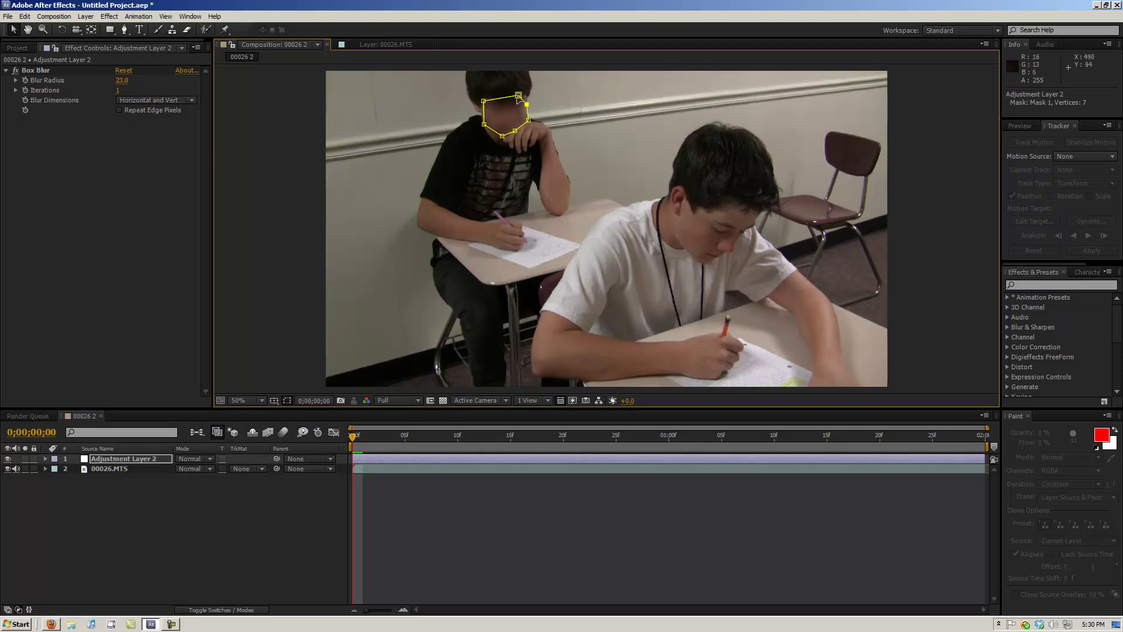
left_click_drag(518, 96, 488, 131)
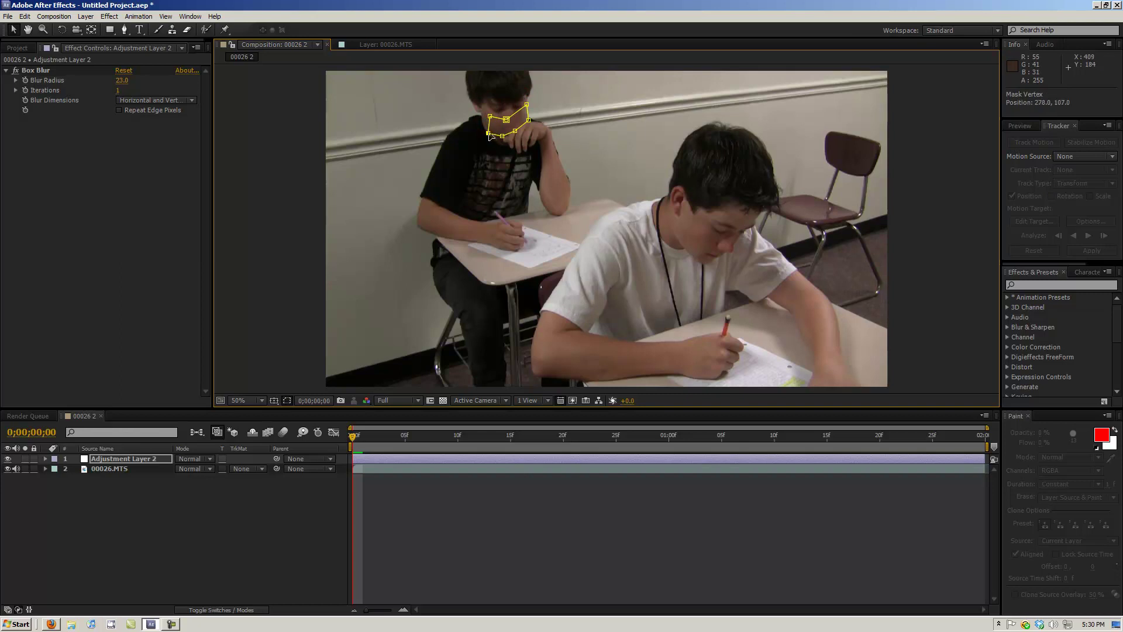
Pull Mask 1's right-side vertices inward around the mouth and chin, then reselect Adjustment Layer 2
left_click(528, 120)
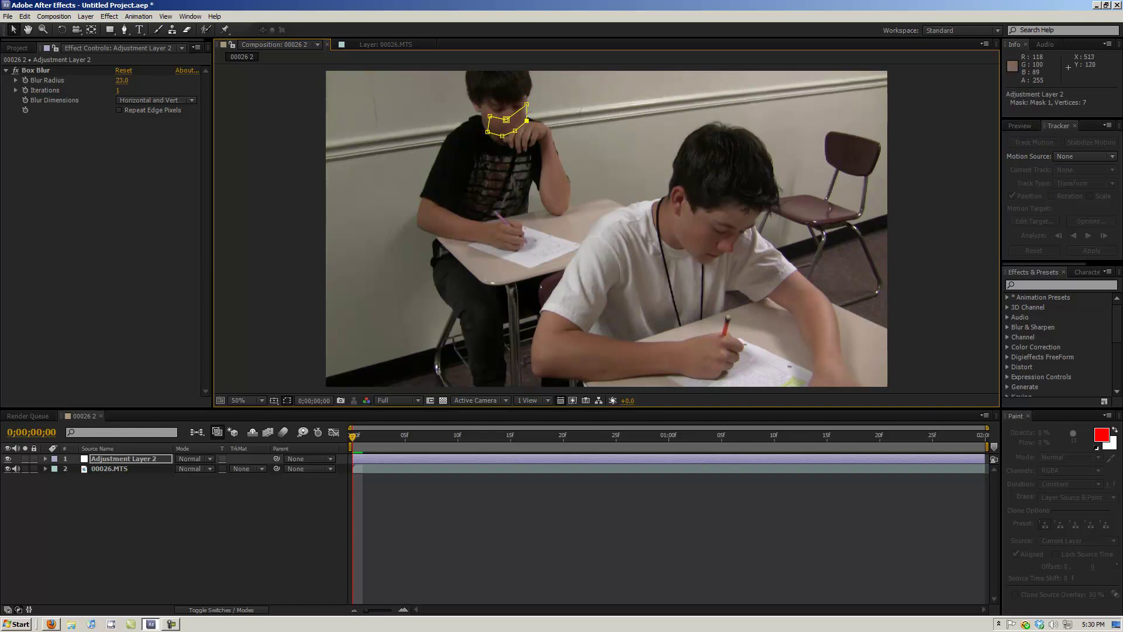
left_click_drag(526, 106, 494, 125)
left_click(103, 459)
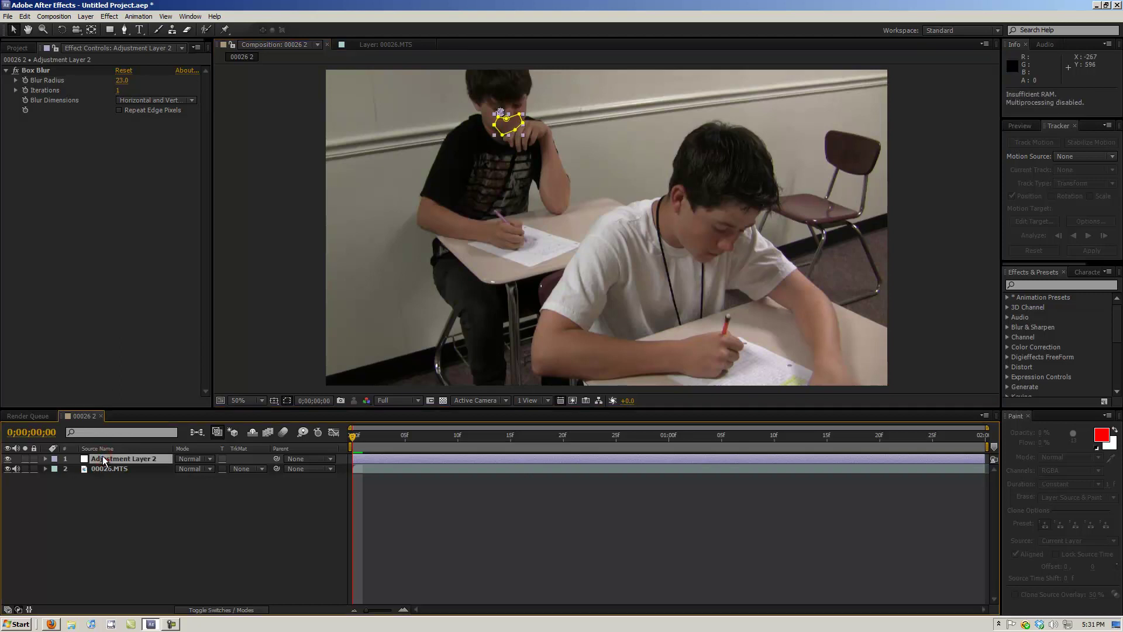
Start keyframing Mask Opacity at 0% on frame 11
key("m")
key("m")
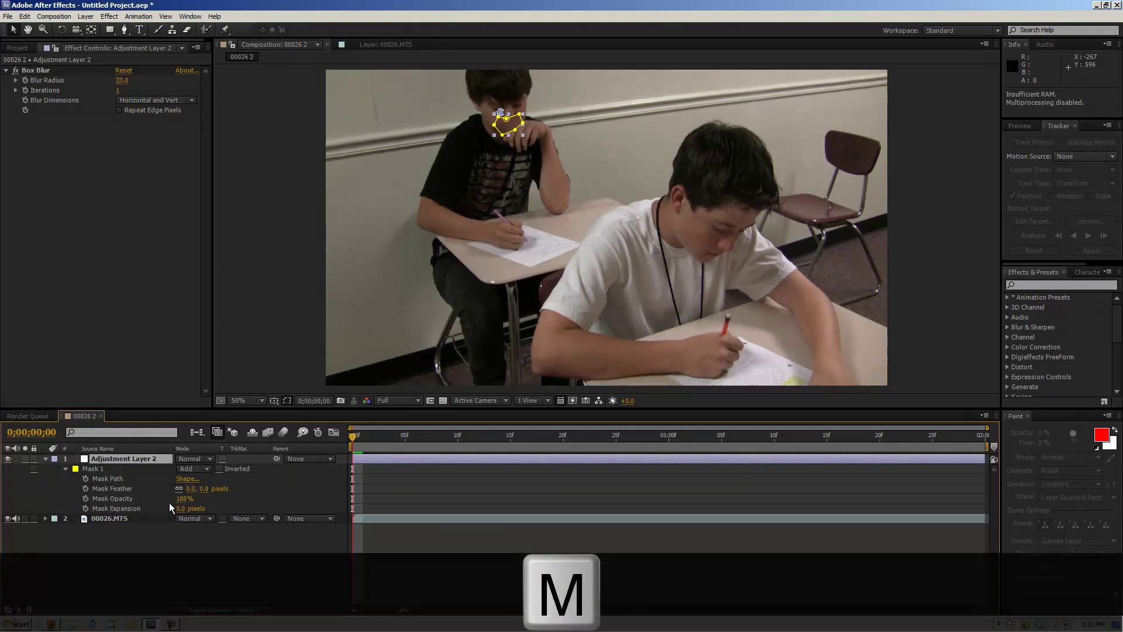
left_click_drag(353, 436, 468, 444)
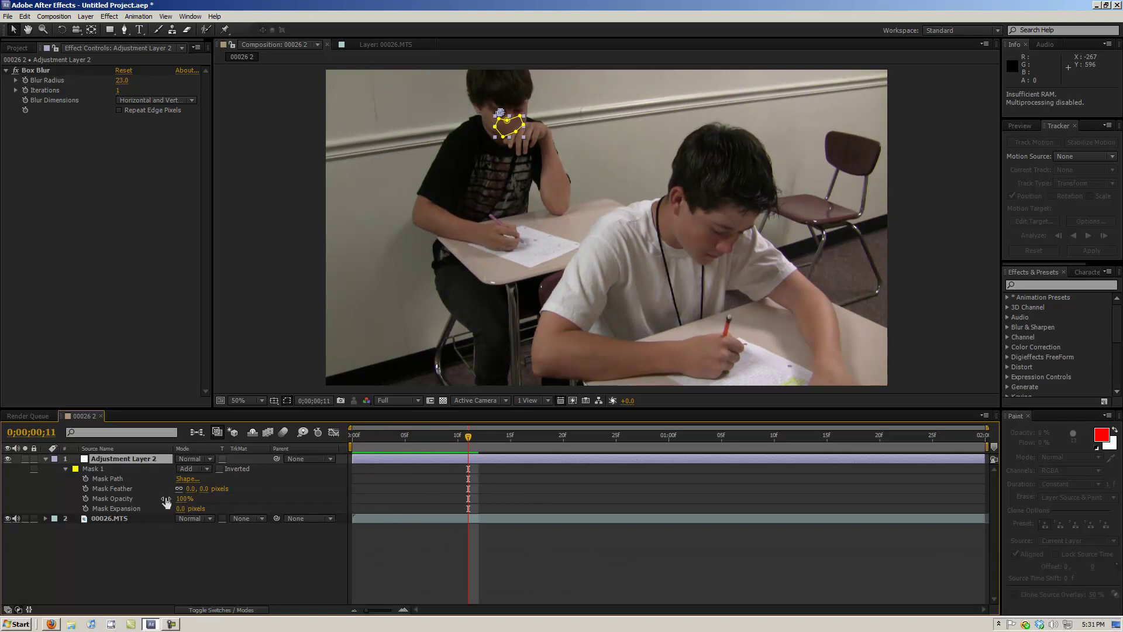
left_click(86, 498)
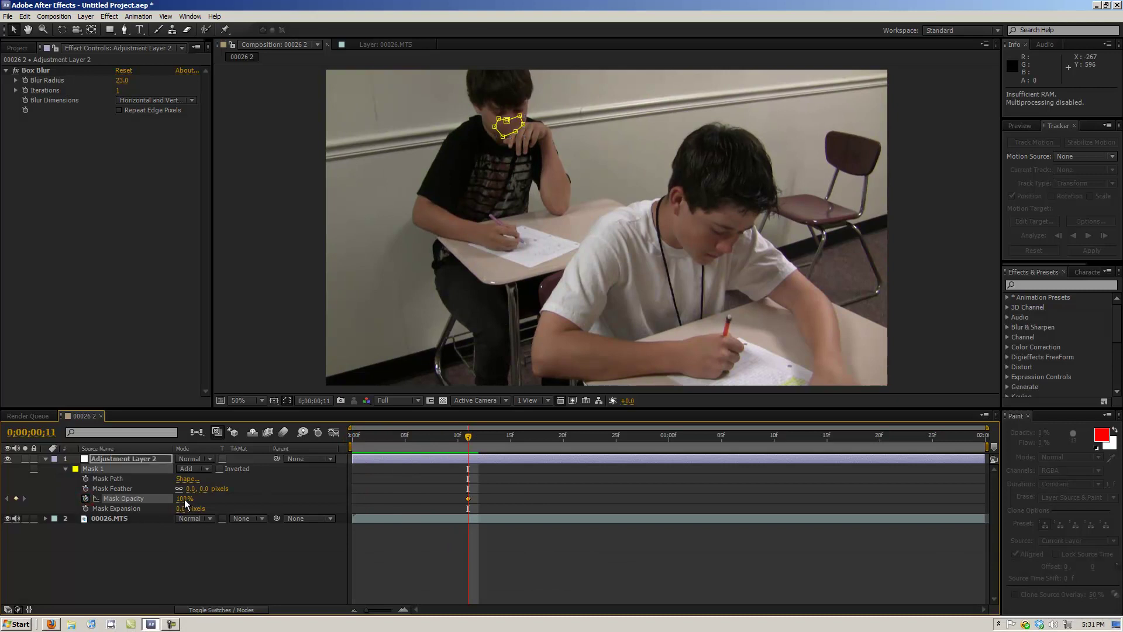
left_click(183, 499)
type("0")
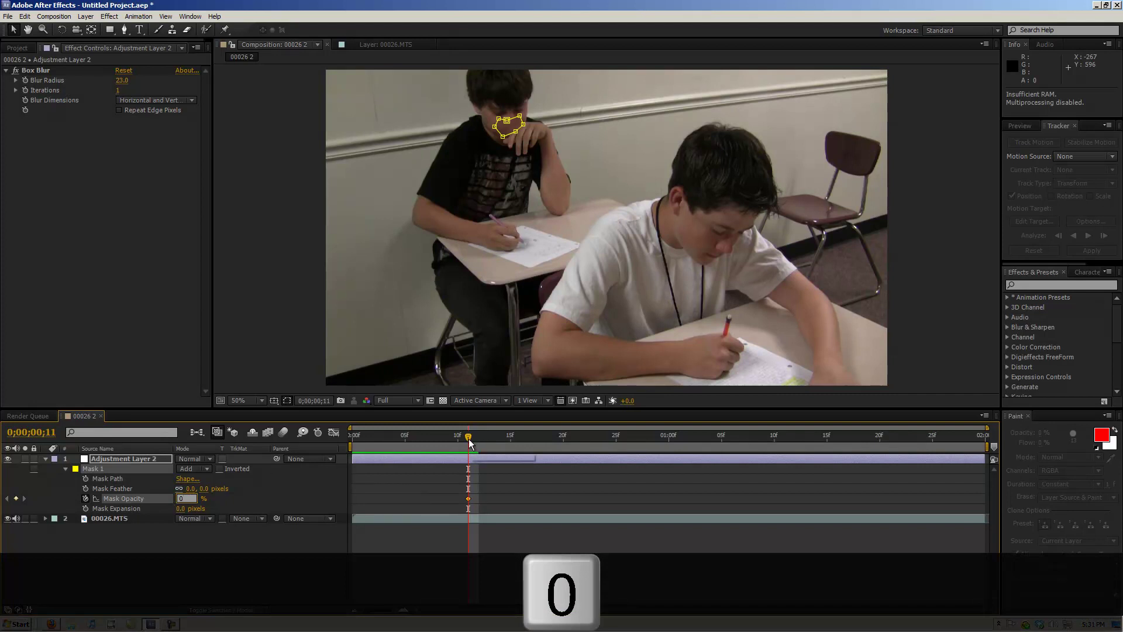
left_click_drag(468, 439, 475, 438)
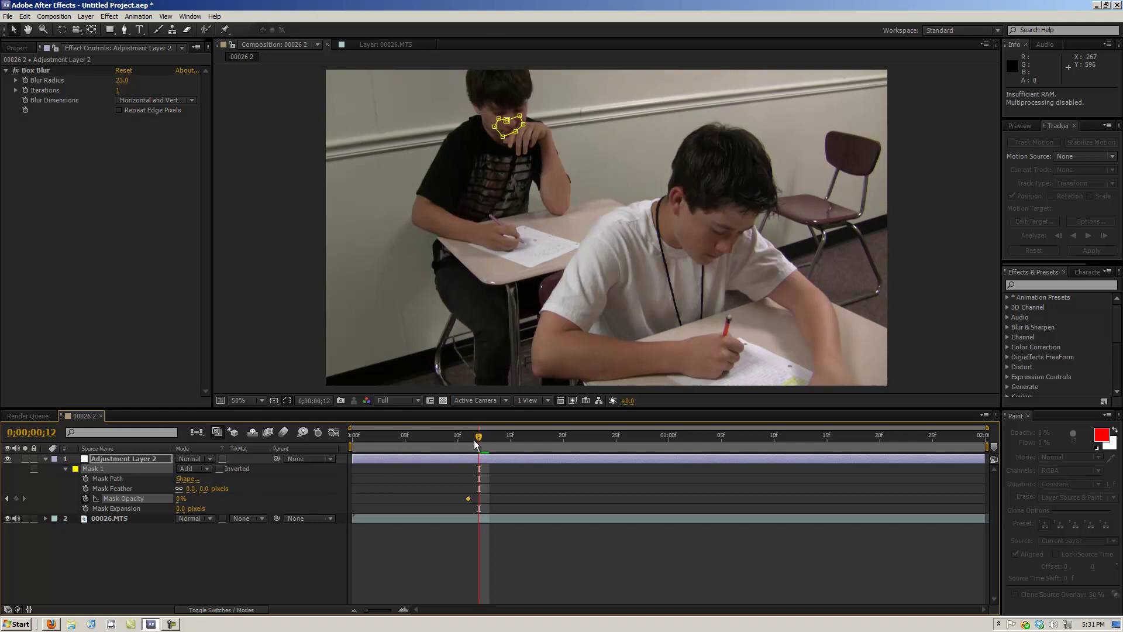
Key Mask Opacity to 100% at frame 12 and back to 0% at frame 15
left_click(180, 499)
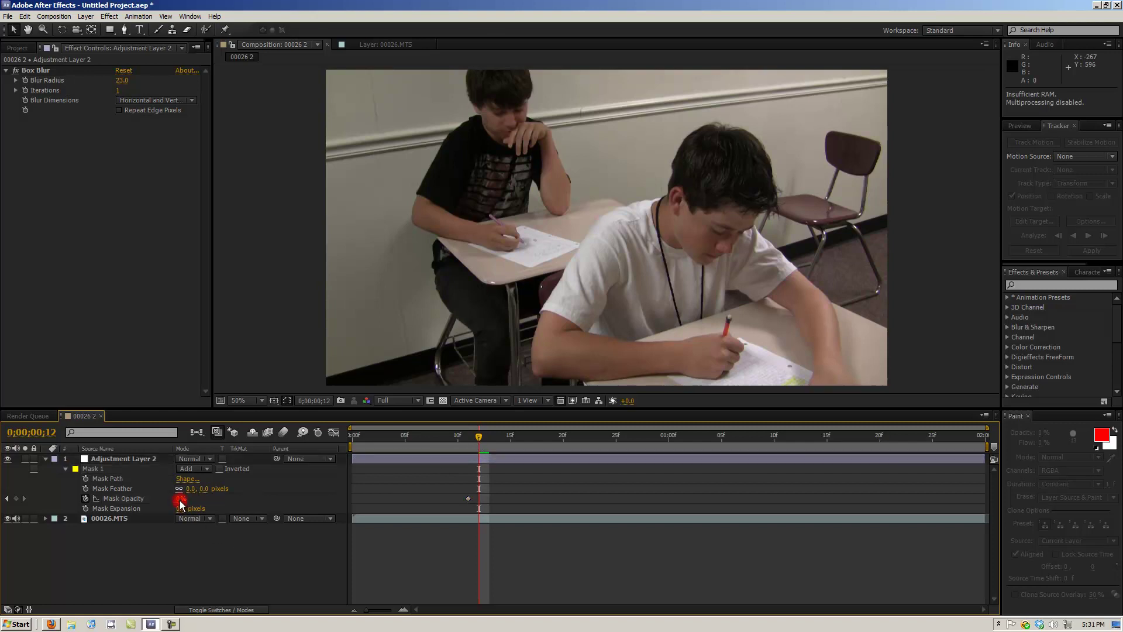
type("10")
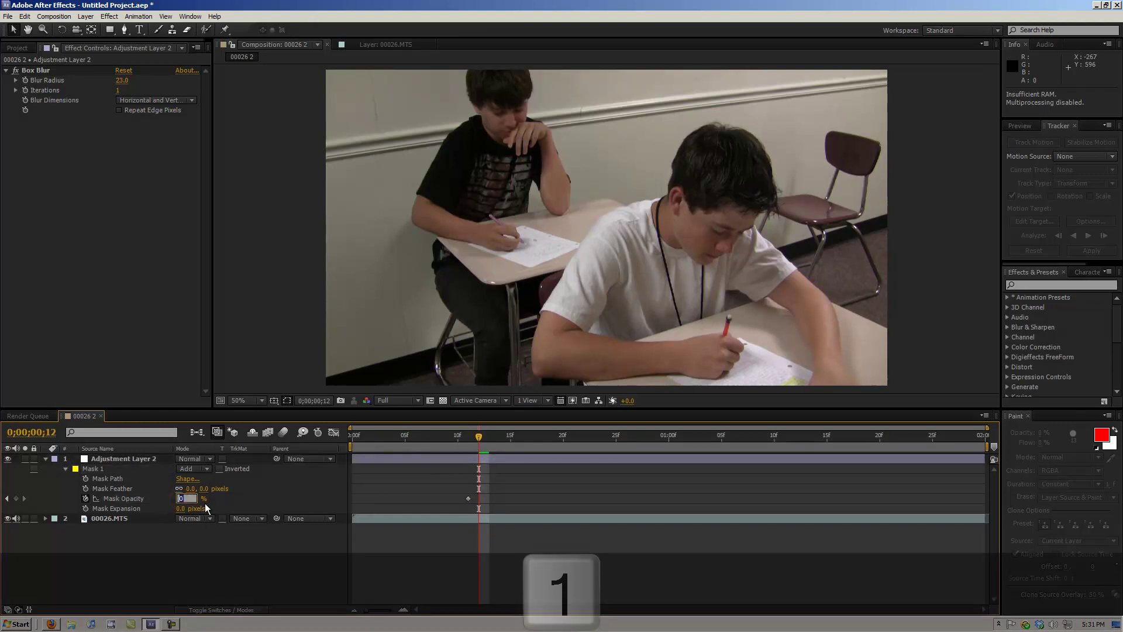
type("0")
left_click(479, 438)
left_click(507, 440)
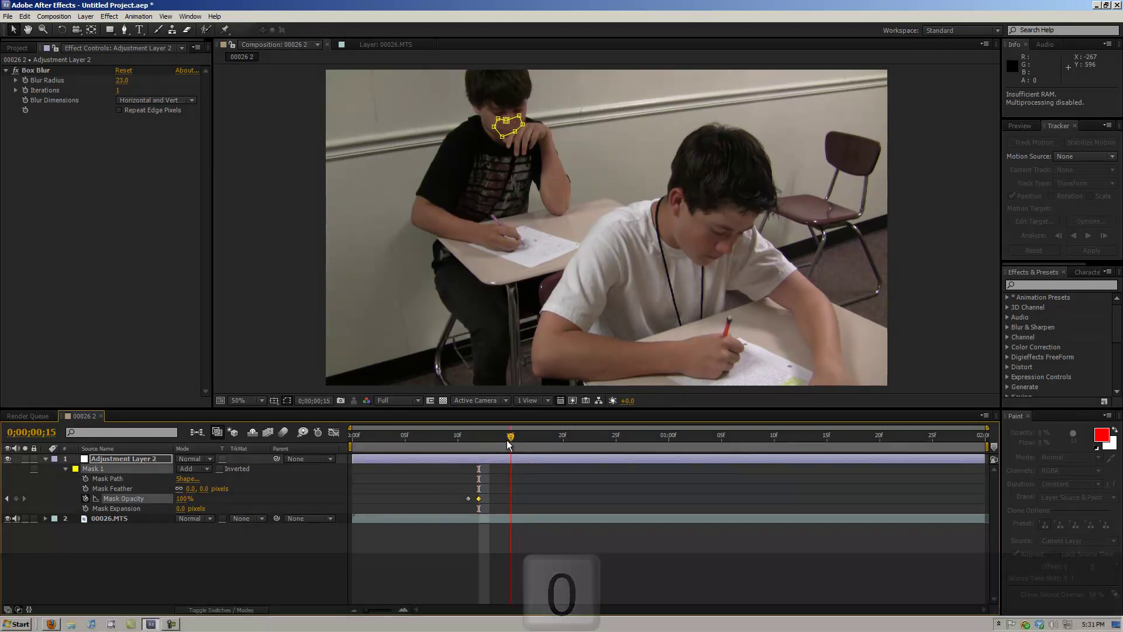
left_click(184, 499)
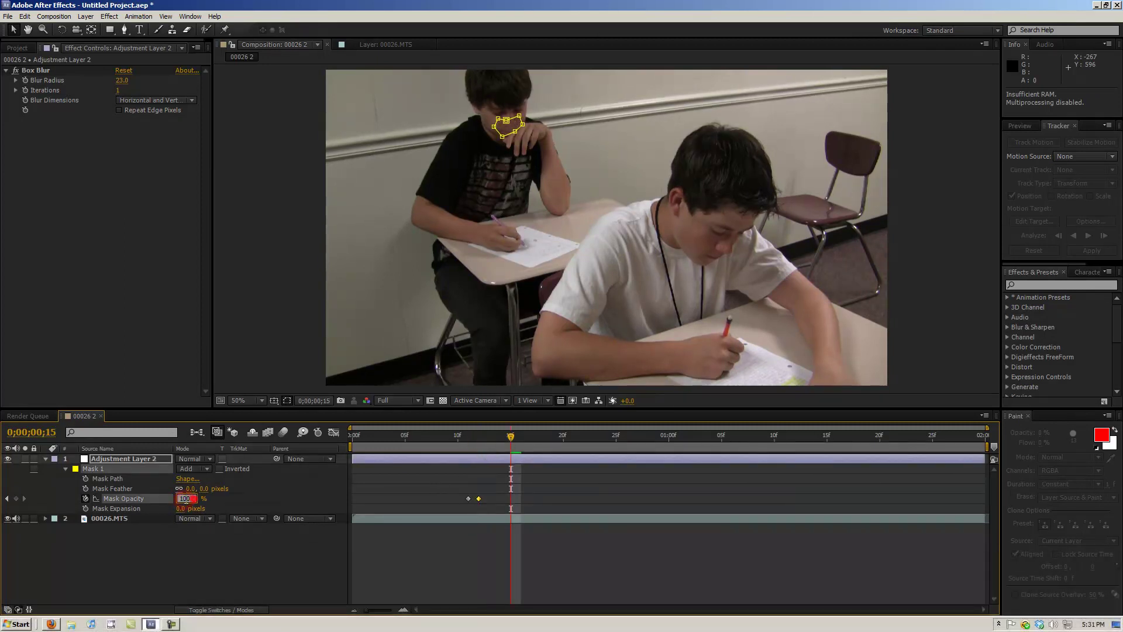
type("0")
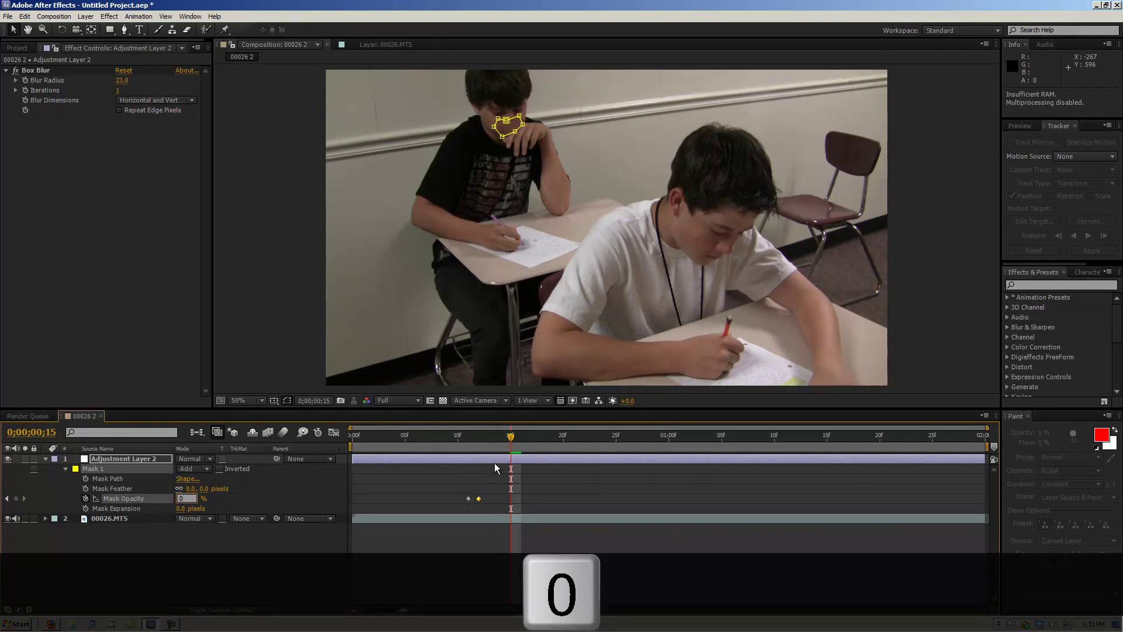
left_click(510, 440)
left_click_drag(511, 440, 352, 442)
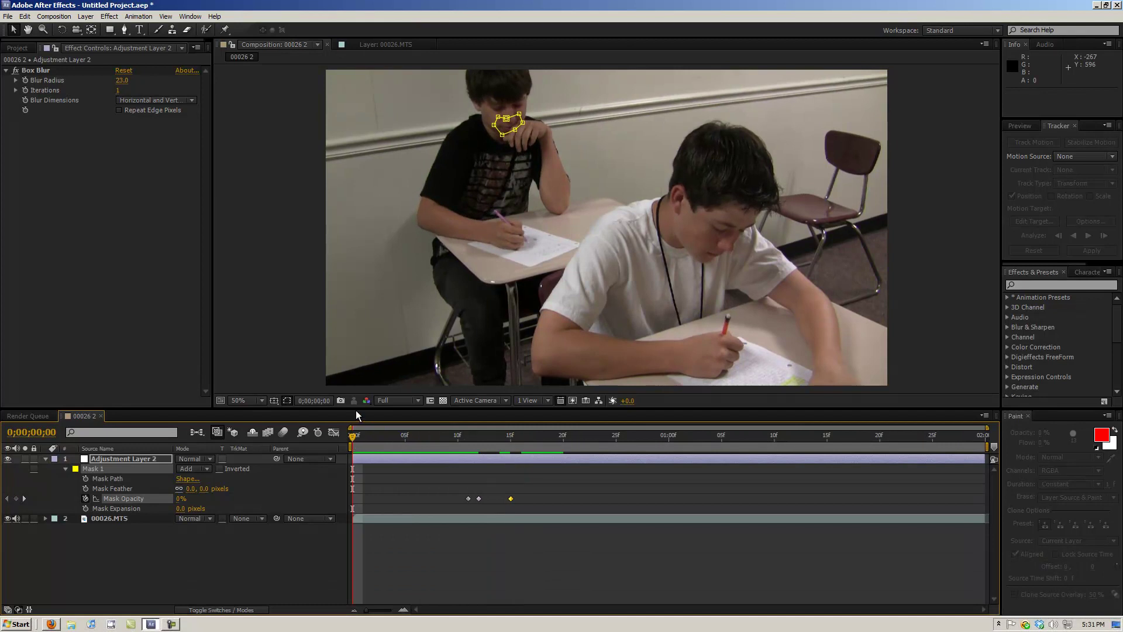
Preview the mask opacity animation from the first frame
left_click(287, 401)
key("space")
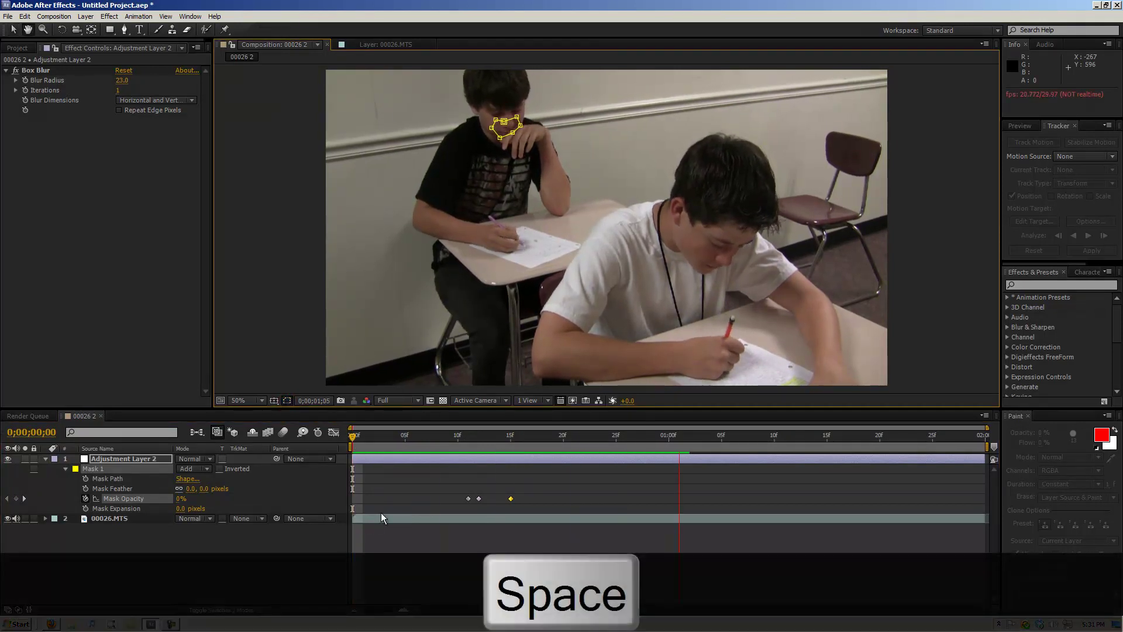
key("space")
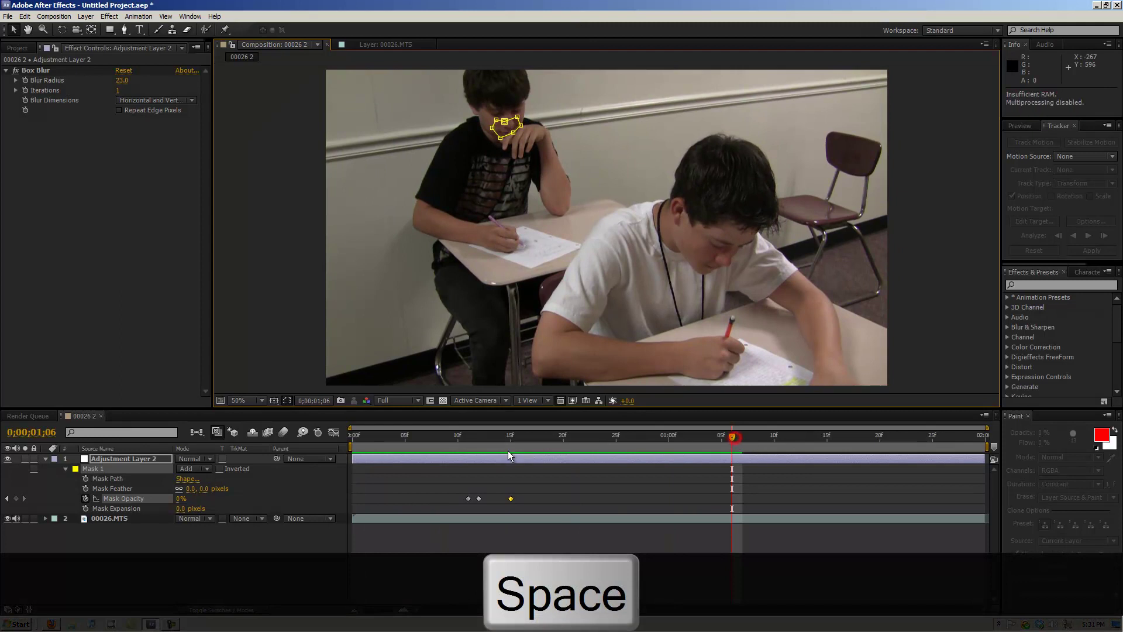
left_click(355, 451)
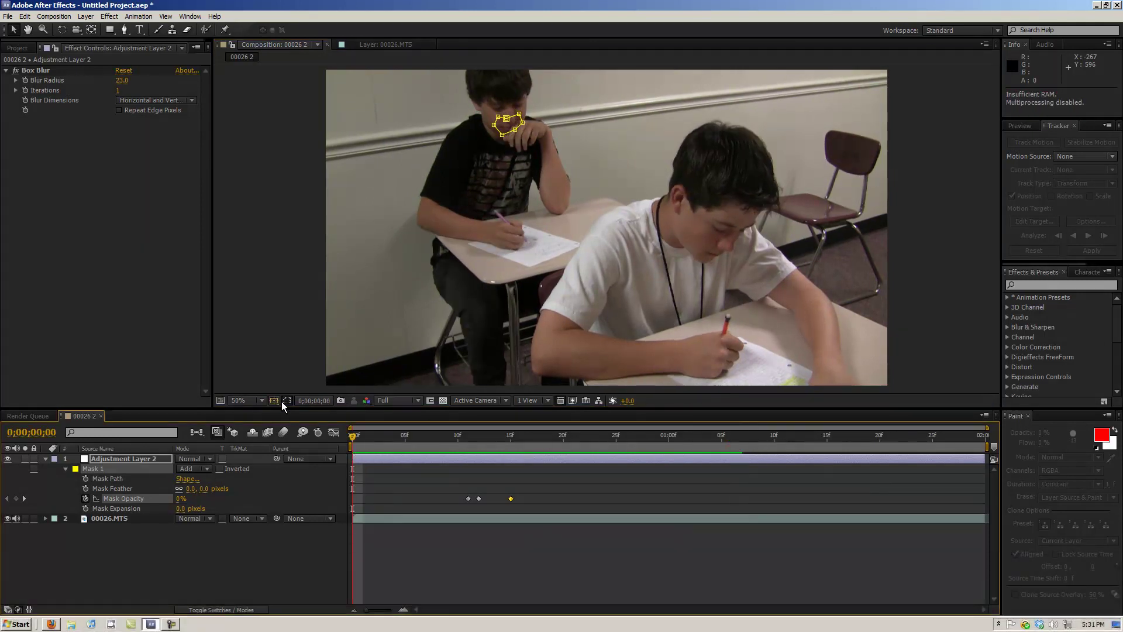
Hide the mask outline, collapse Mask 1 and the layer, and preview again
left_click(286, 401)
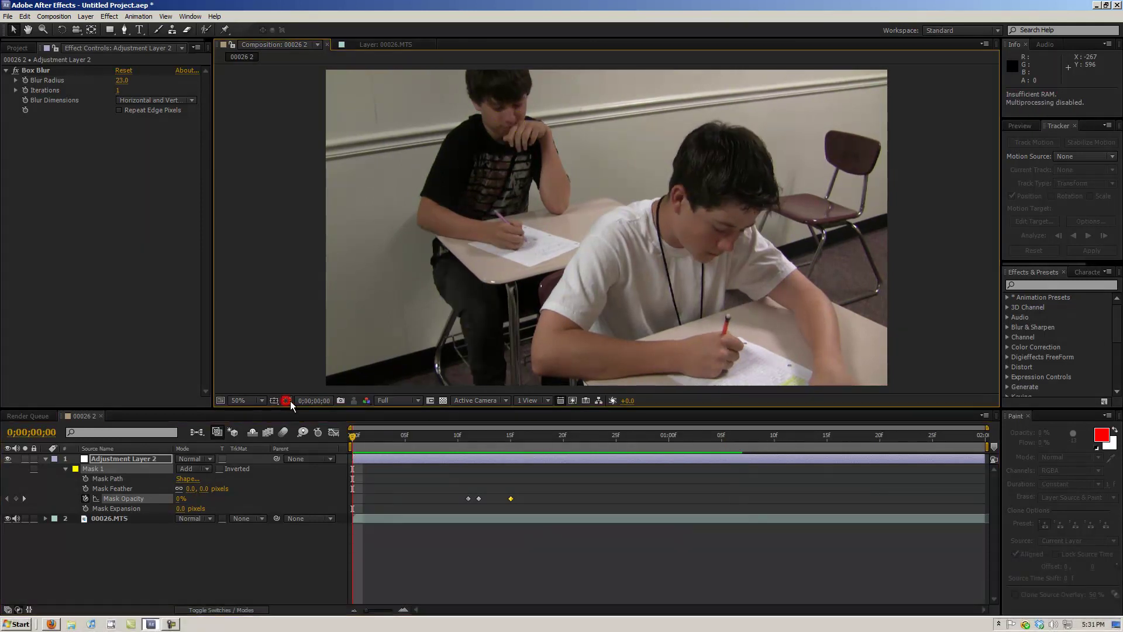
left_click(65, 468)
left_click(46, 460)
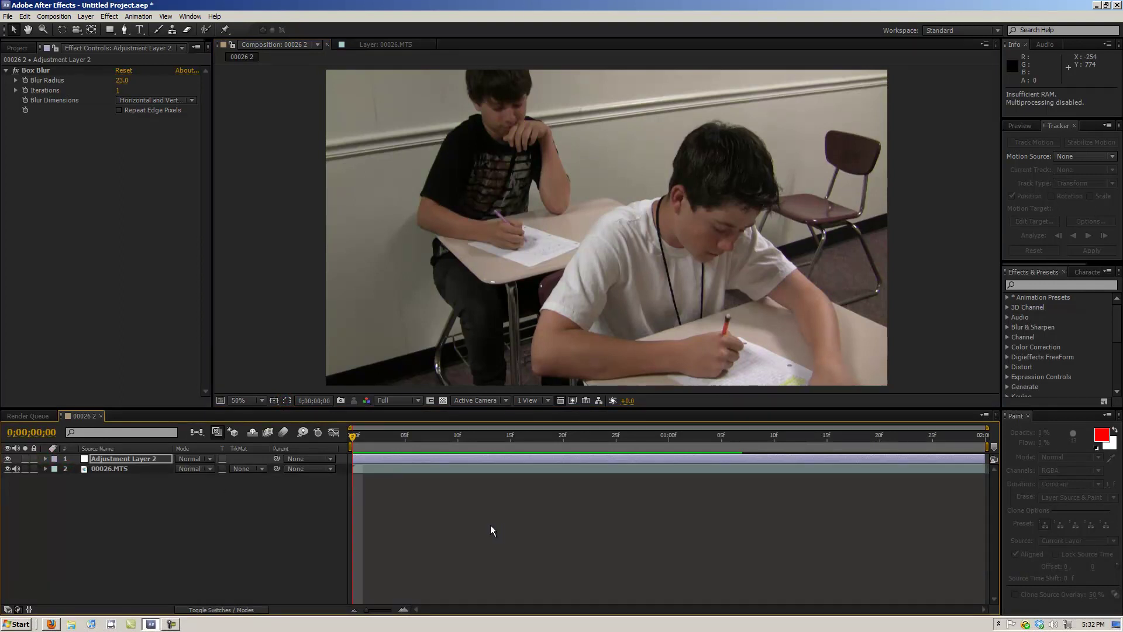
key("space")
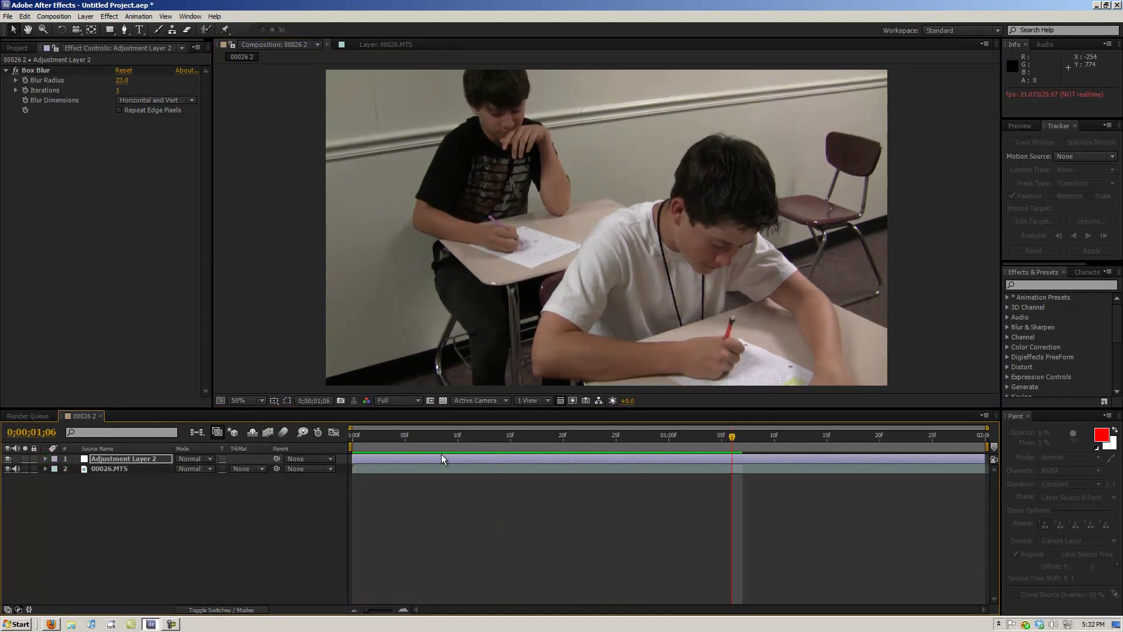
left_click_drag(733, 436, 479, 452)
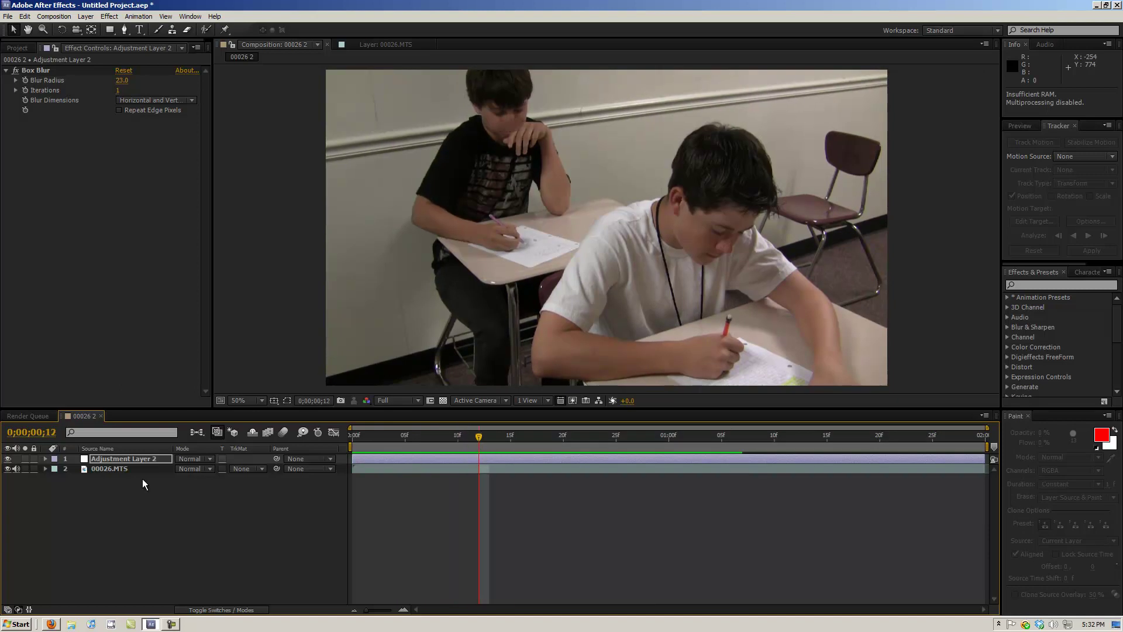
Add a 100% Mask Opacity keyframe at frame 14
left_click(45, 459)
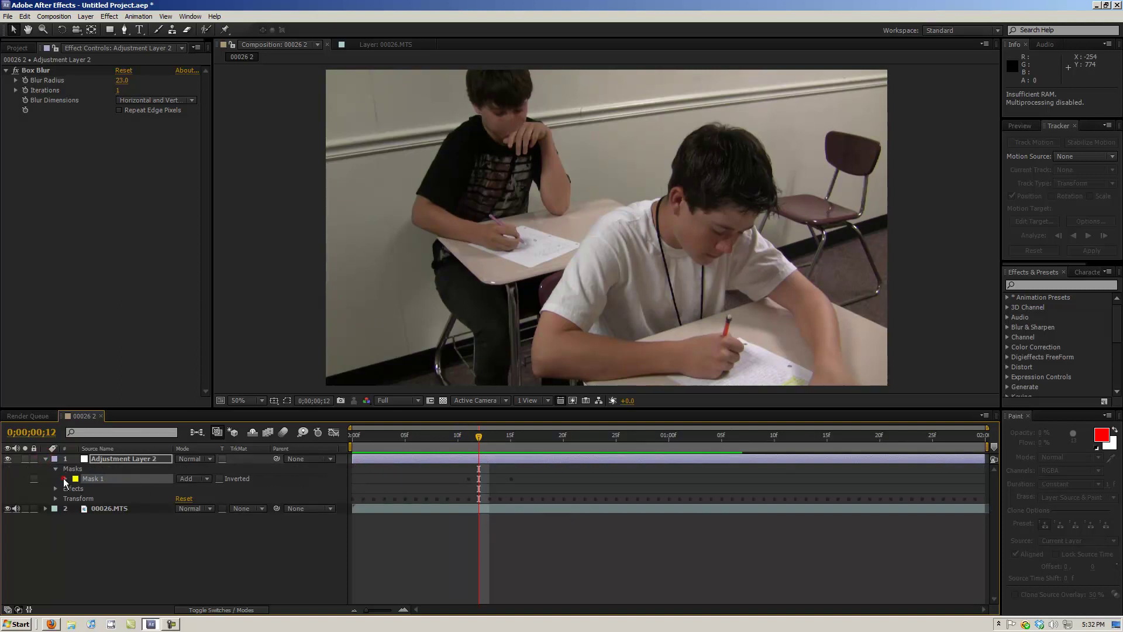
left_click(66, 479)
left_click_drag(481, 436, 501, 440)
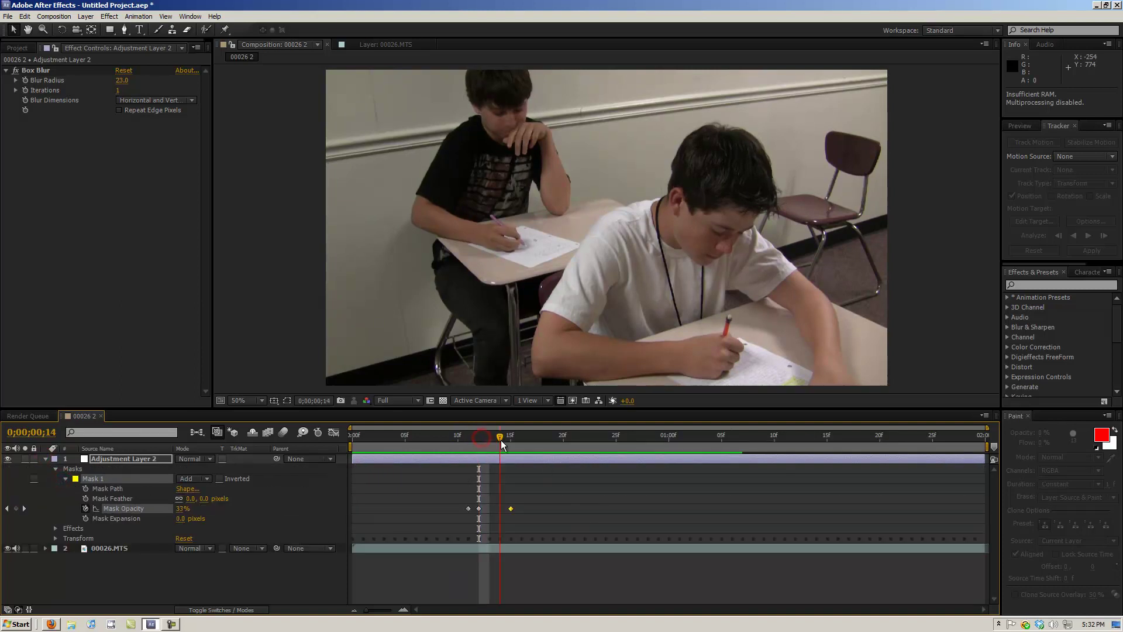
left_click(182, 509)
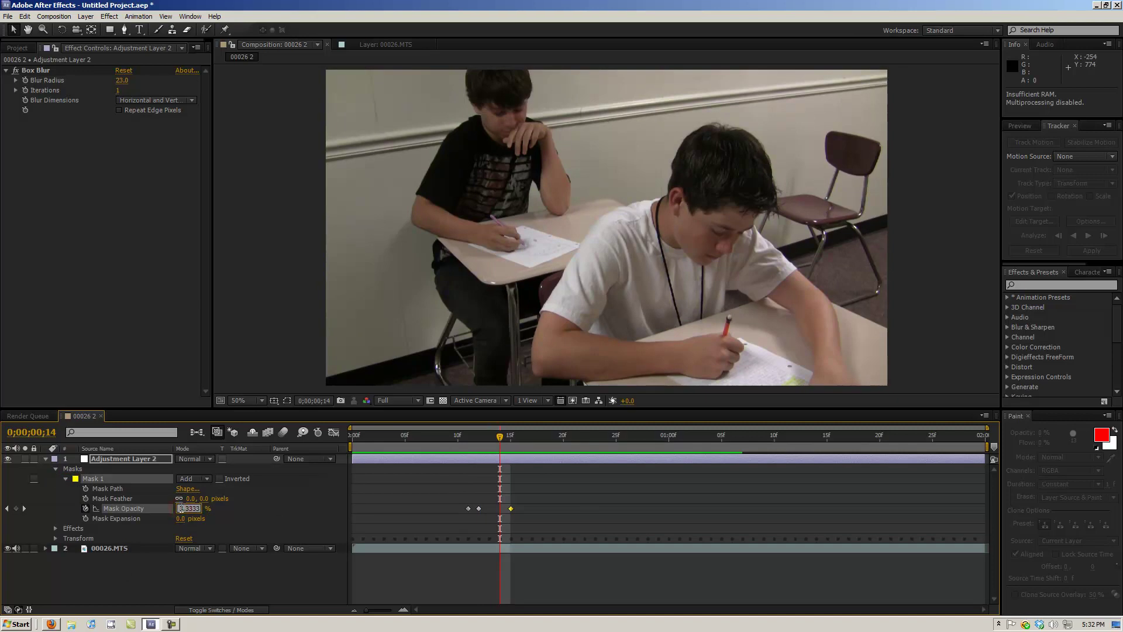
key("ctrl+a")
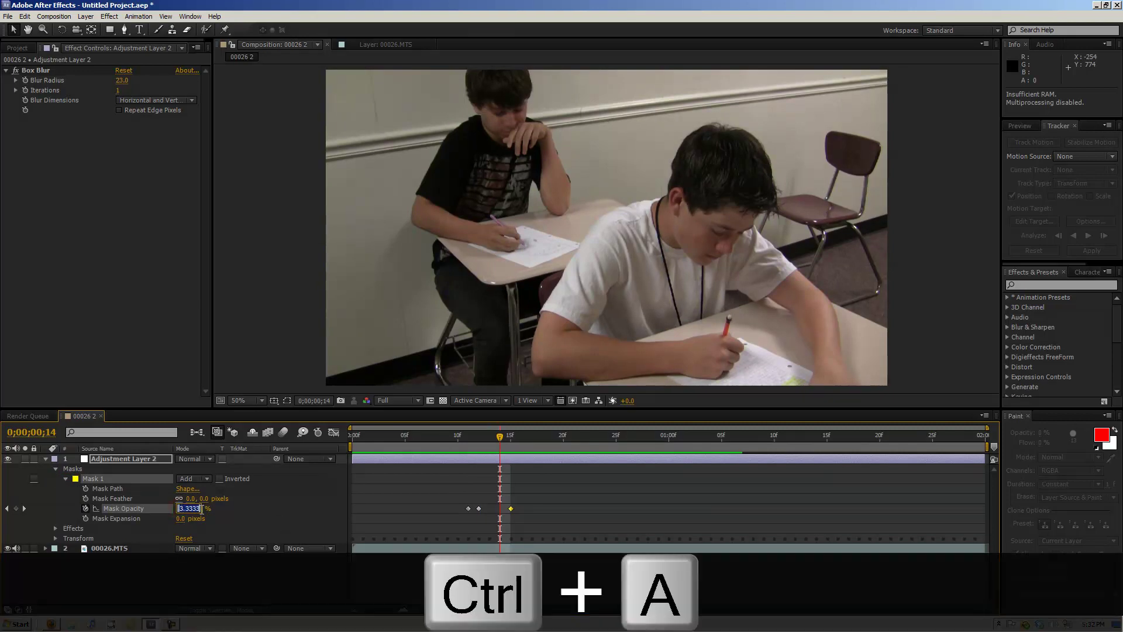
type("100")
left_click(231, 508)
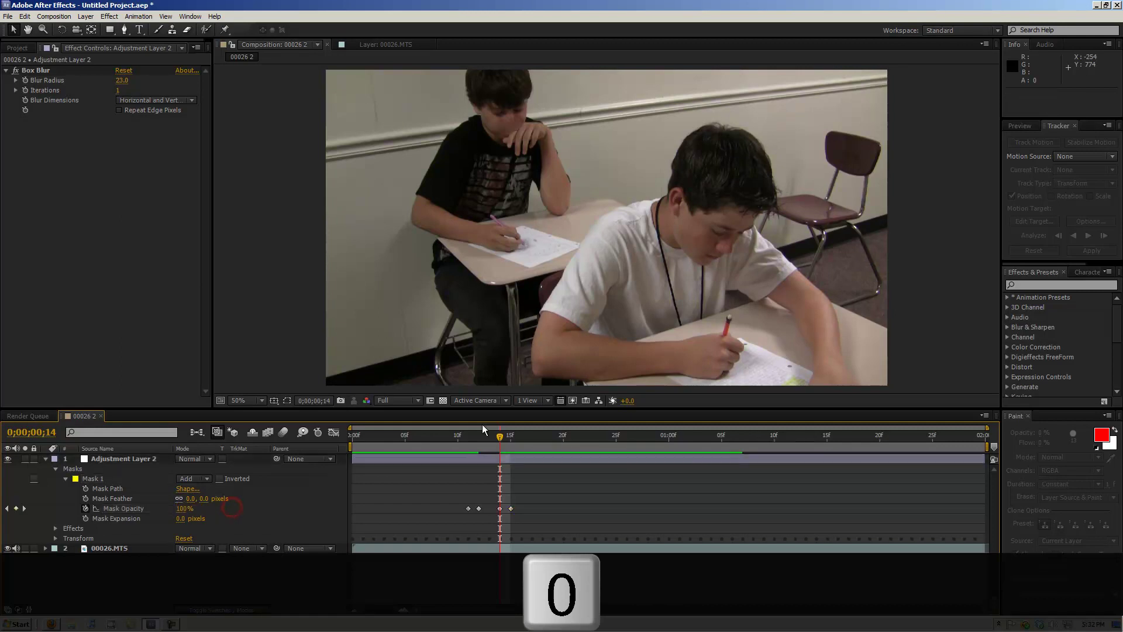
Set Mask 1's feather to 18.0 pixels and review the softened blur
mouse_move(459, 443)
left_mouse_down()
mouse_move(533, 448)
mouse_move(434, 448)
mouse_move(475, 453)
left_mouse_up()
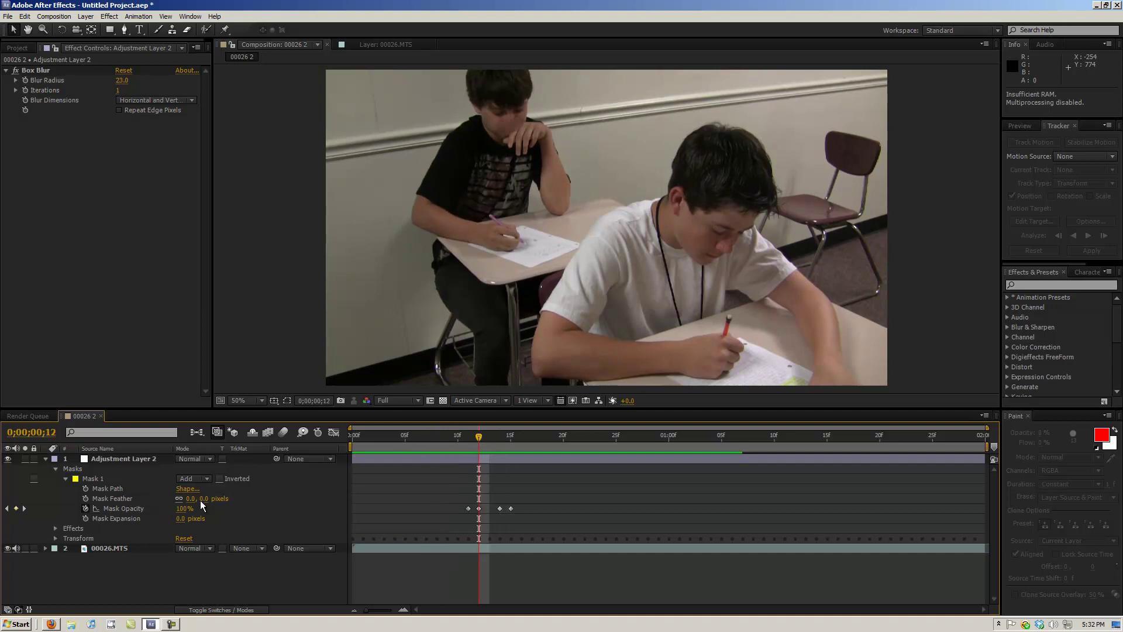
mouse_move(188, 502)
left_mouse_down()
mouse_move(233, 499)
mouse_move(200, 500)
left_mouse_up()
left_click_drag(477, 443, 669, 442)
Return the playhead to 0, collapse Mask 1, Masks and the adjustment layer, then preview playback
left_click_drag(570, 442, 343, 448)
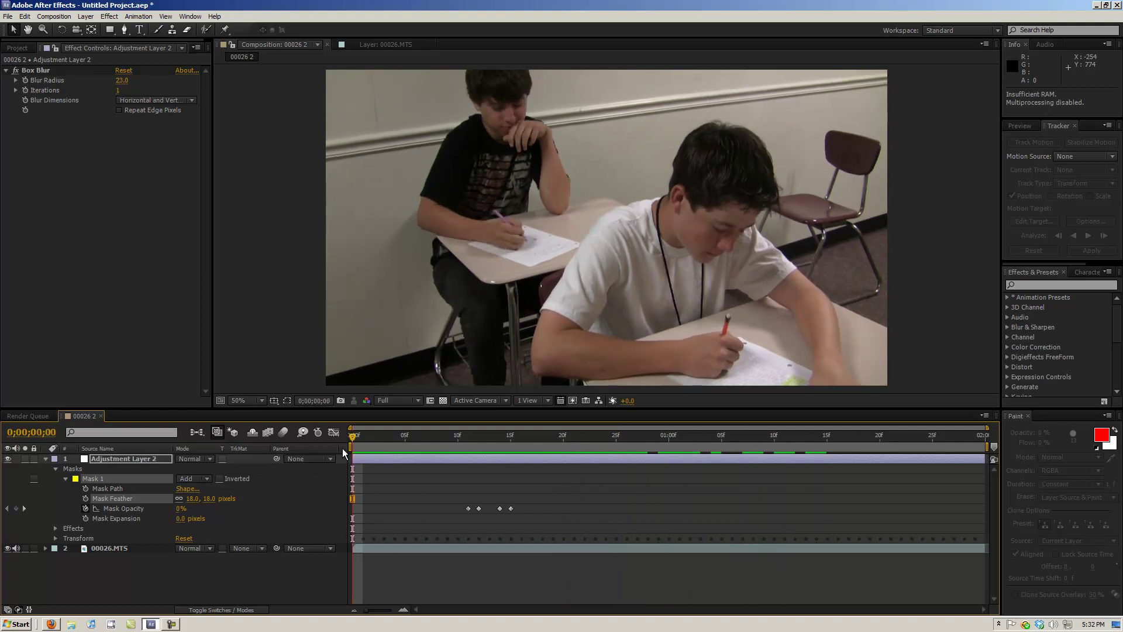
left_click(63, 478)
left_click(55, 469)
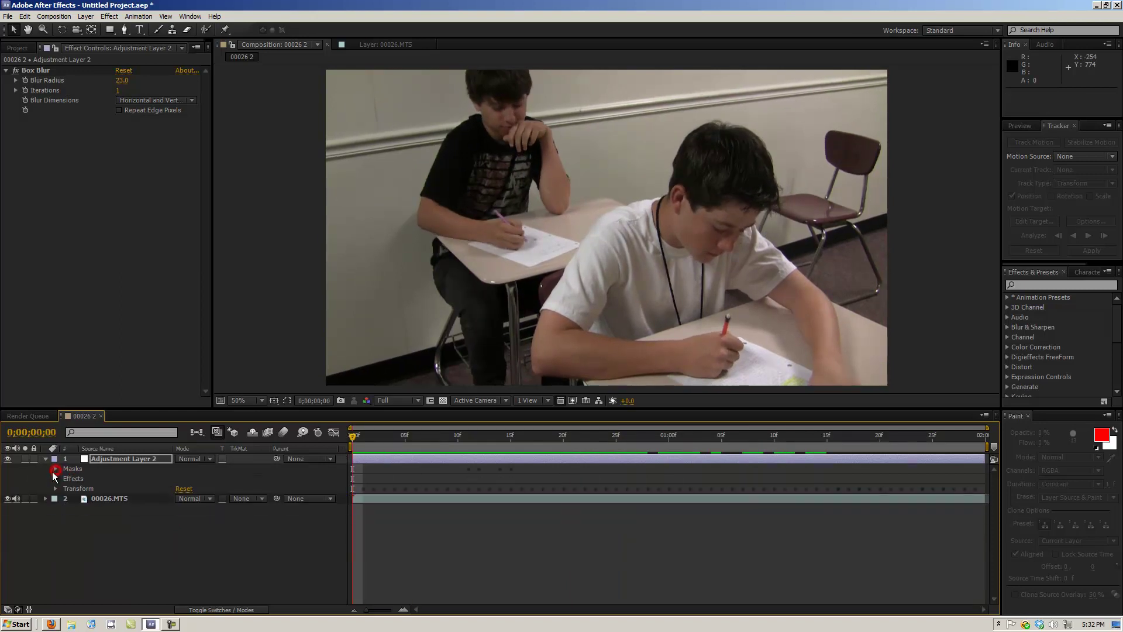
left_click(45, 458)
key("space")
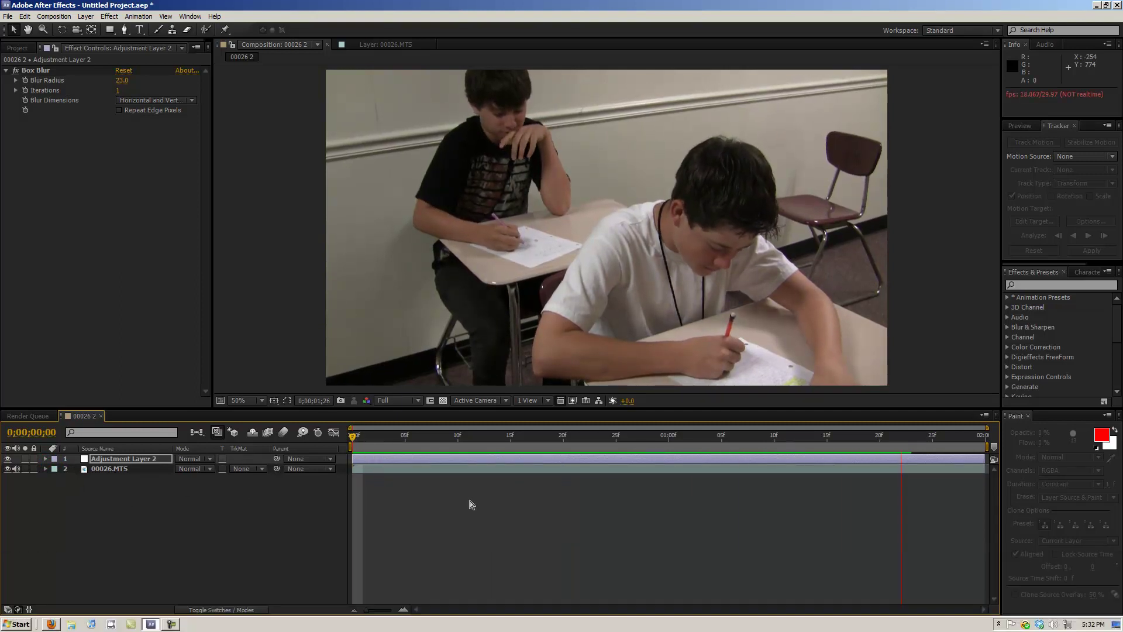
key("space")
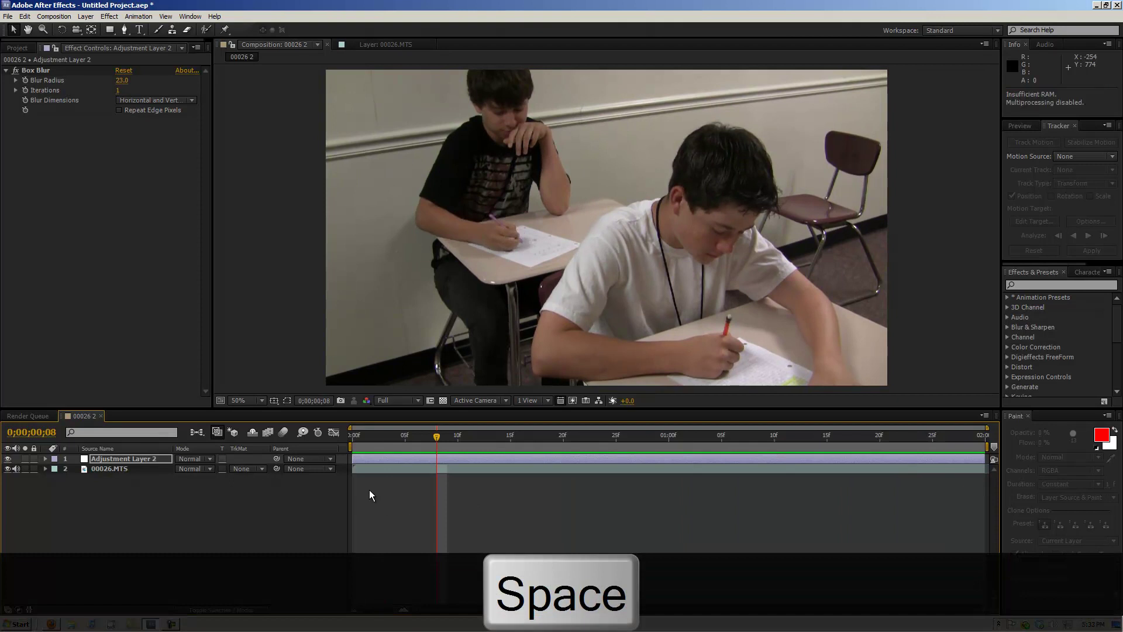